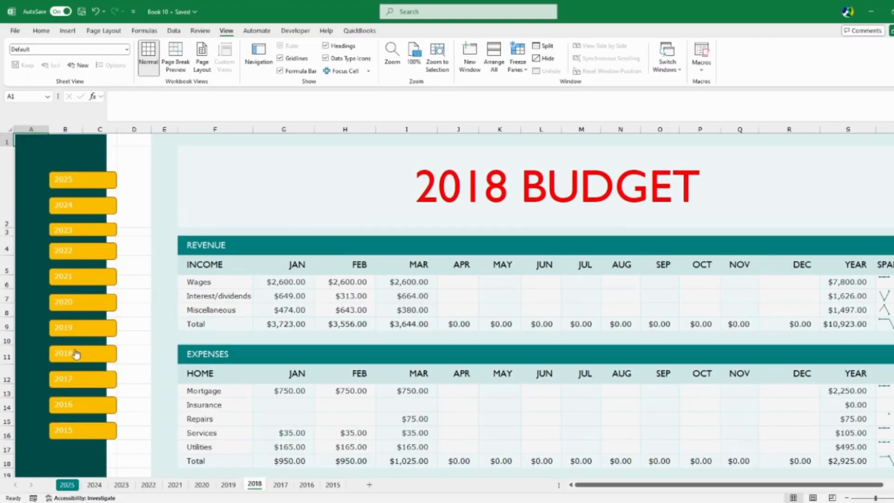
# Try out the year navigation buttons in the finished workbook by jumping between the yearly budget sheets
pyautogui.click(80, 329)
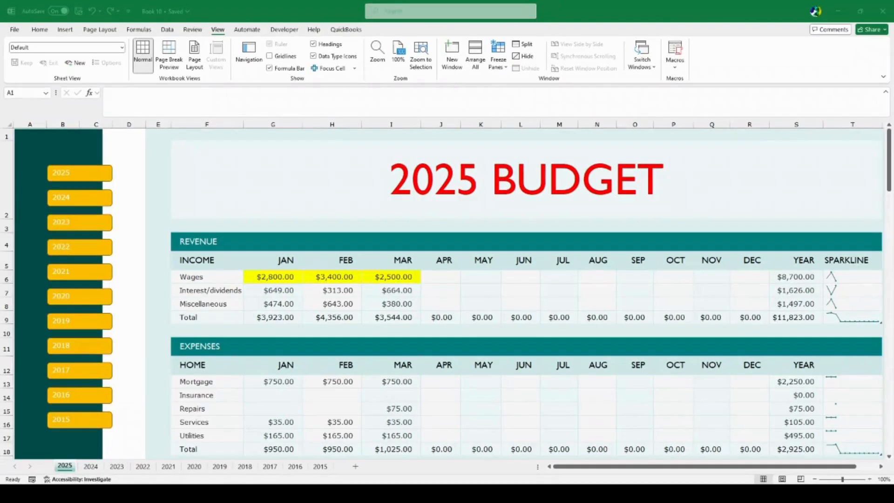
pyautogui.click(75, 199)
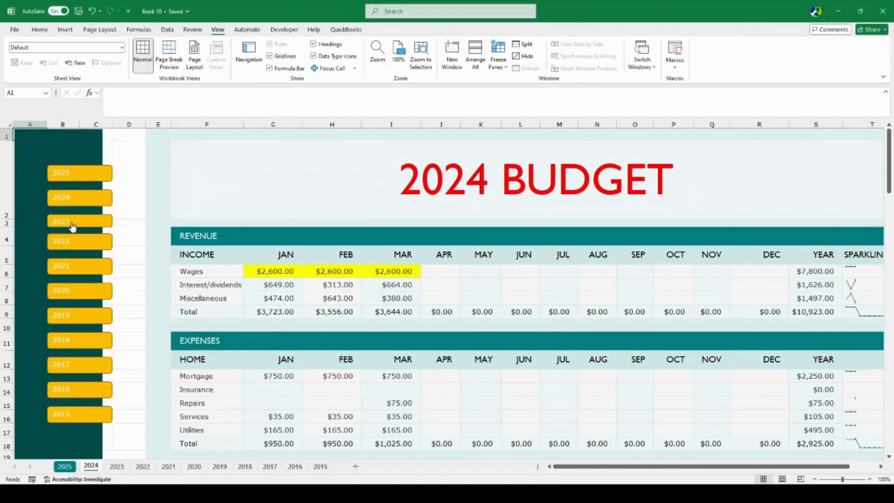
pyautogui.click(72, 225)
pyautogui.click(71, 247)
pyautogui.click(72, 272)
pyautogui.click(63, 296)
pyautogui.click(63, 314)
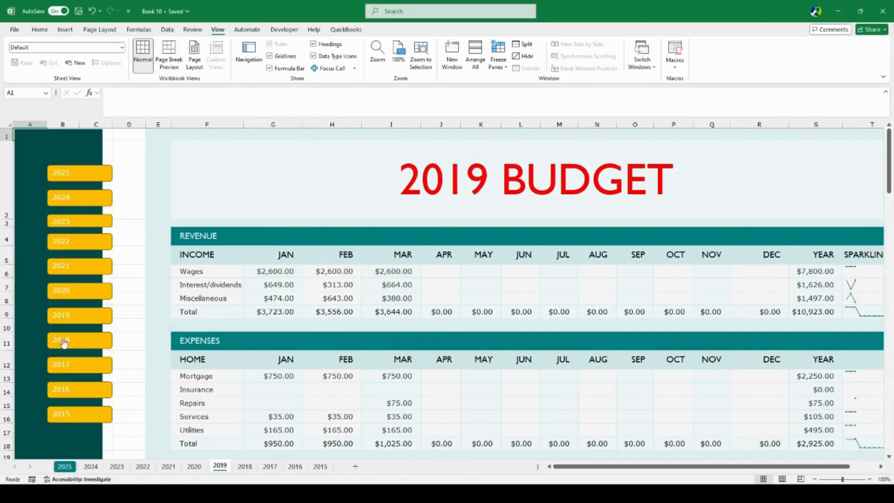
pyautogui.click(66, 342)
pyautogui.scroll(-2, 75, 363)
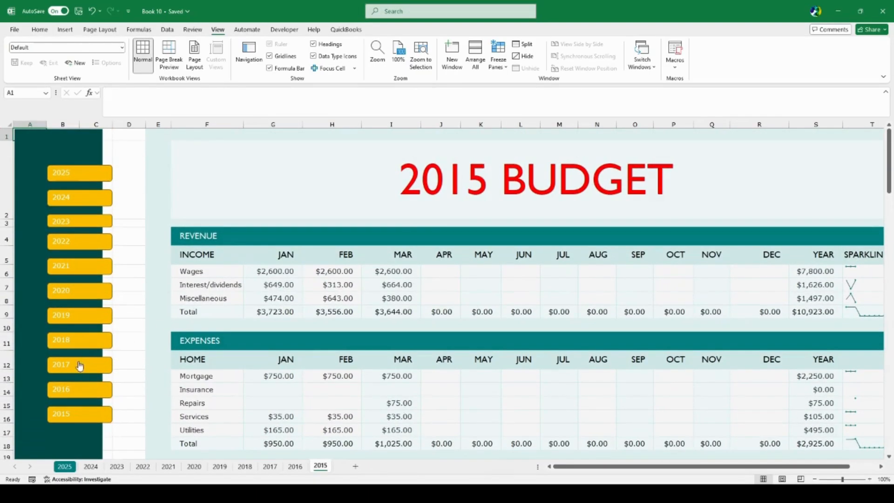
pyautogui.click(76, 364)
pyautogui.click(74, 340)
pyautogui.click(79, 320)
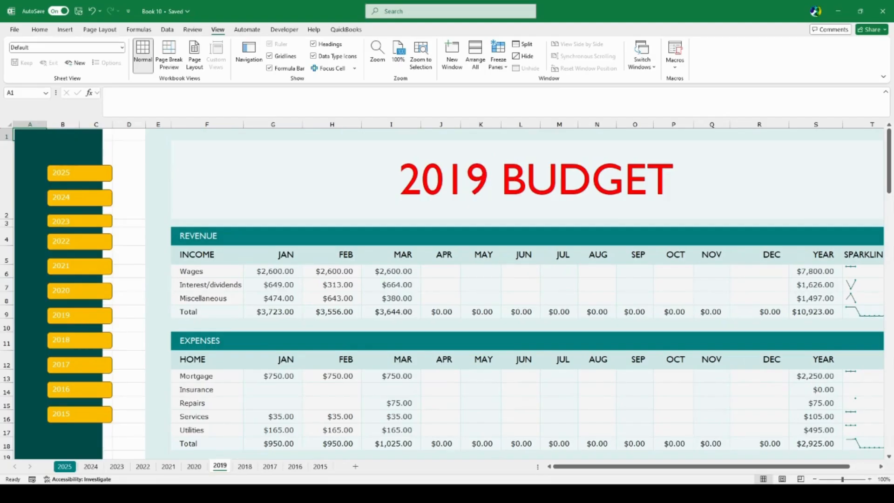
# Switch to the Book 10.xlsx workbook that has no navigation buttons and open its 2025 sheet
pyautogui.hotkey('alt', 'Tab')
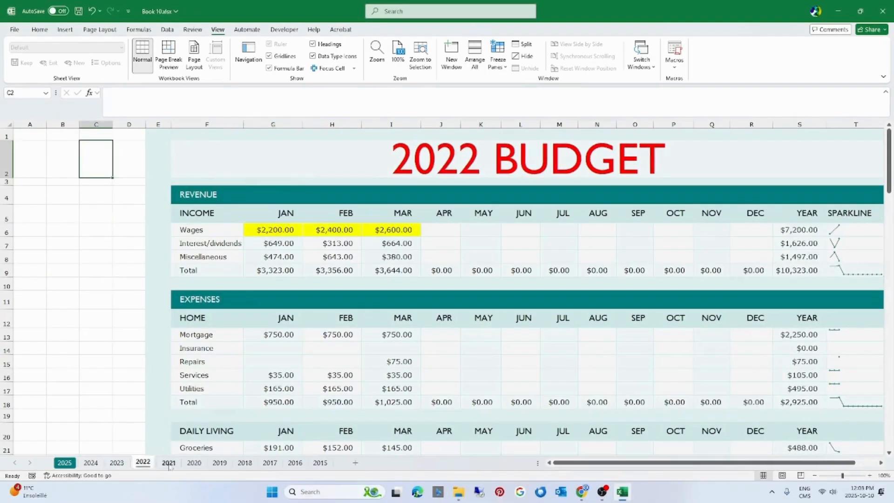
pyautogui.click(168, 462)
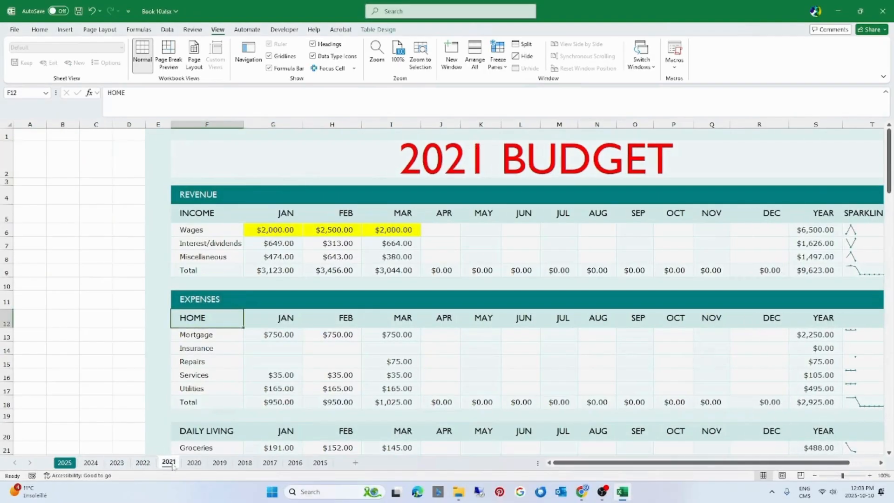
pyautogui.click(63, 463)
# Draw a rectangle about 18.26 cm high and 5.53 cm wide over columns A to C as a sidebar
pyautogui.click(93, 250)
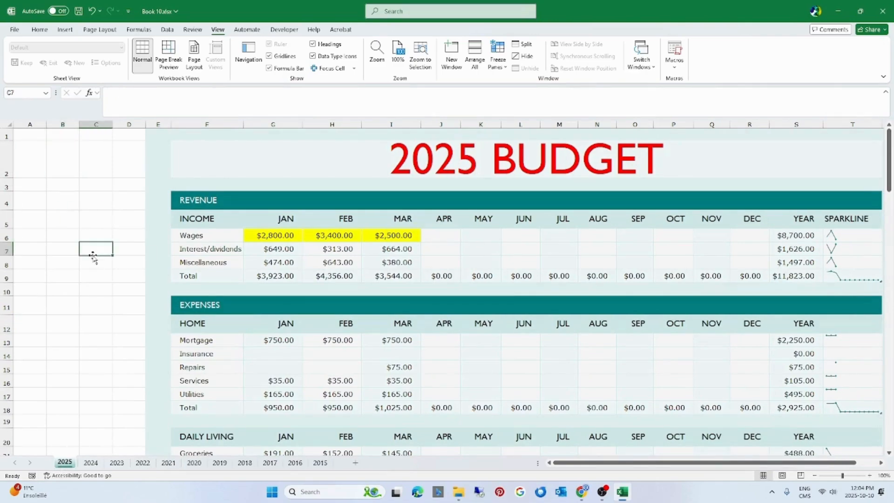
pyautogui.click(66, 31)
pyautogui.click(163, 69)
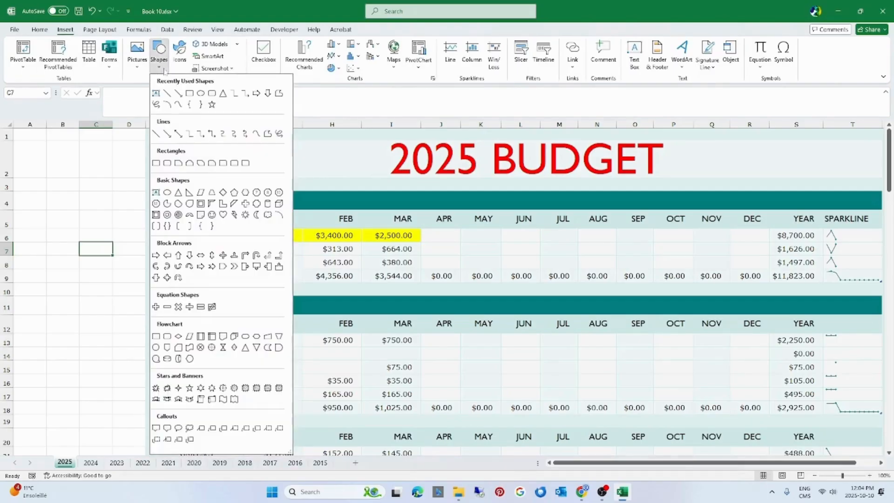
pyautogui.click(189, 93)
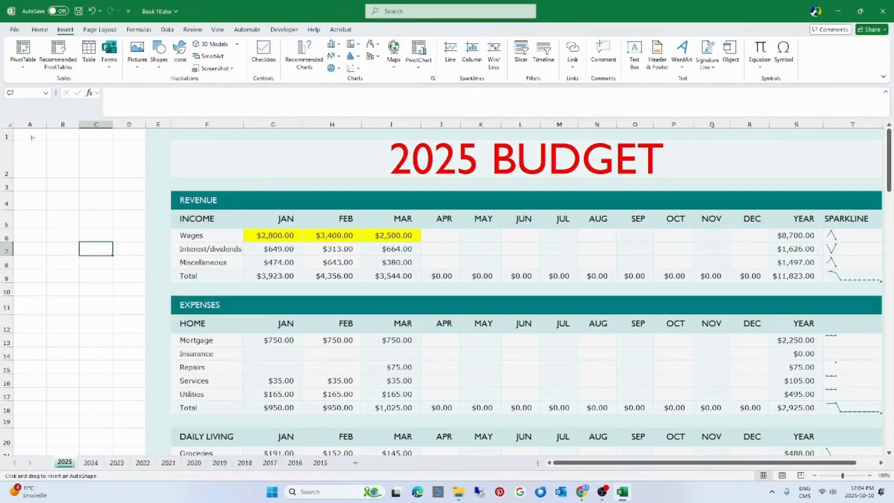
pyautogui.moveTo(15, 130)
pyautogui.mouseDown()
pyautogui.moveTo(100, 159)
pyautogui.moveTo(112, 451)
pyautogui.mouseUp()
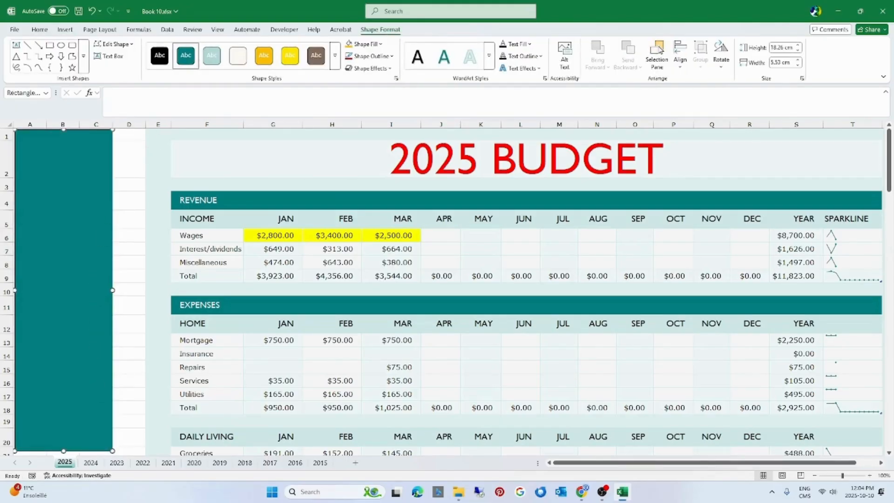
# Fill the sidebar rectangle with the dark teal theme color and remove its outline
pyautogui.click(365, 44)
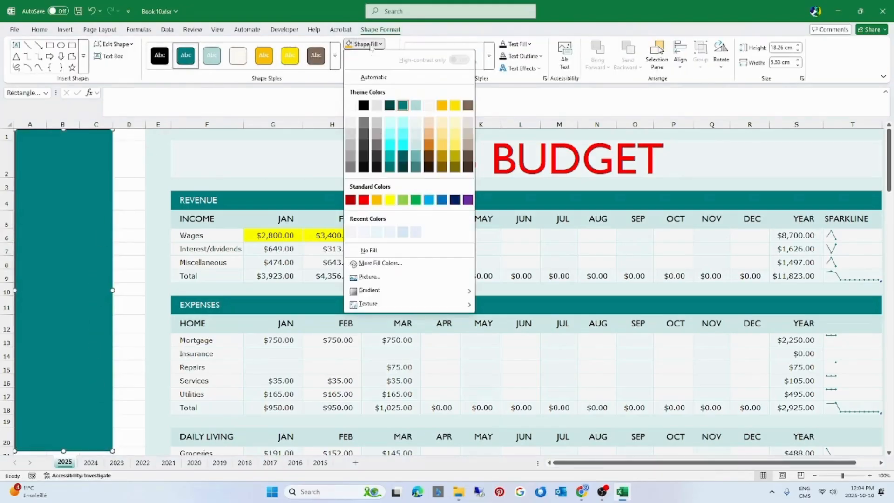
pyautogui.click(390, 106)
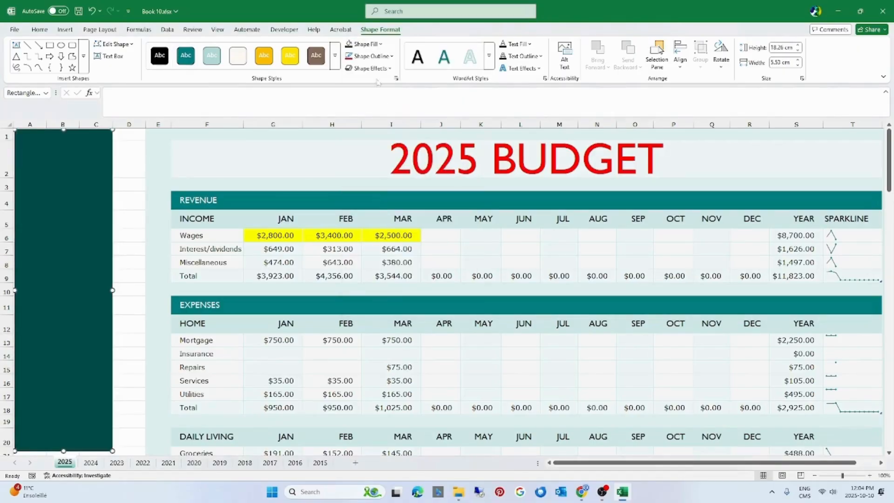
pyautogui.click(377, 57)
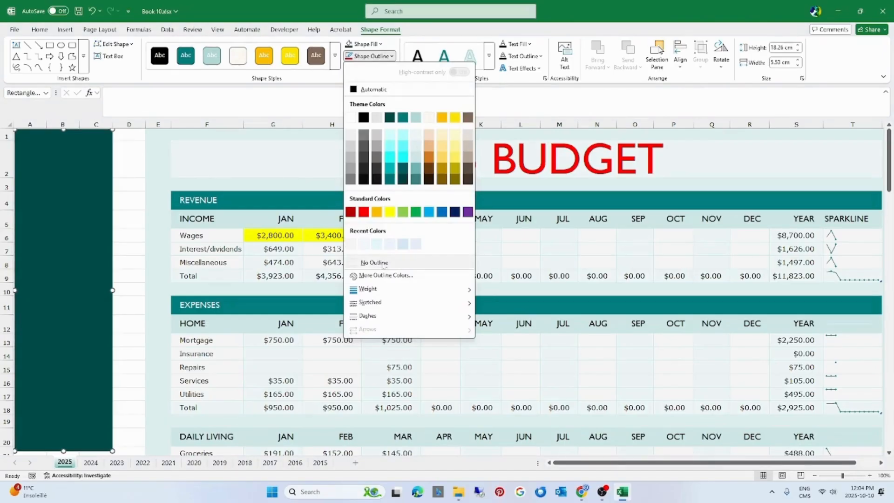
pyautogui.click(384, 261)
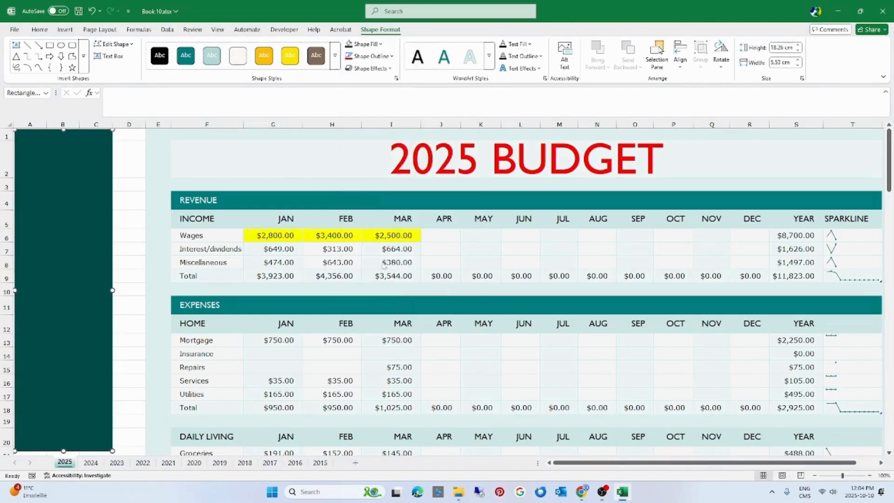
# Draw a rounded rectangle about 0.87 by 3.04 cm across the sidebar's upper right edge and fill it with Gold, Accent 4
pyautogui.click(66, 30)
pyautogui.click(159, 66)
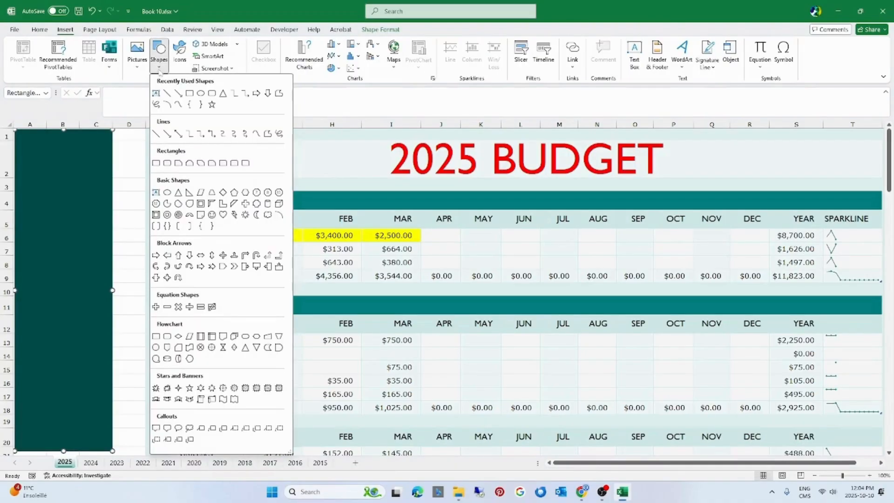
pyautogui.click(211, 93)
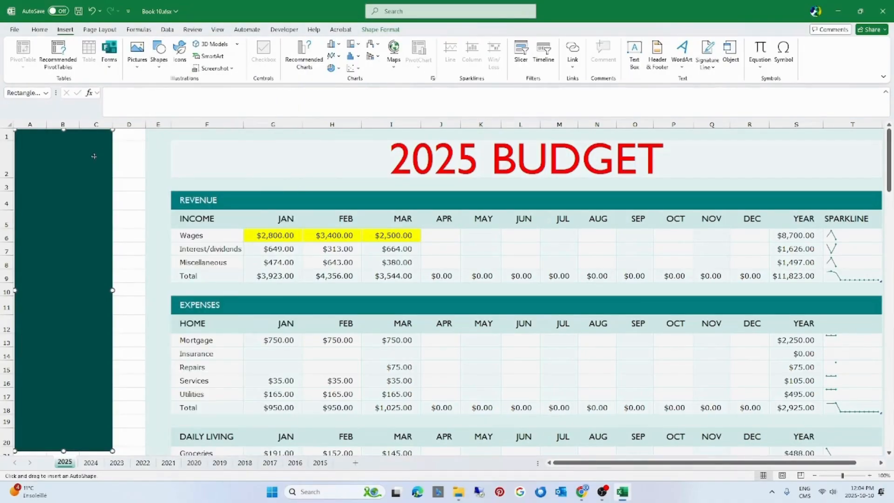
pyautogui.moveTo(70, 157); pyautogui.dragTo(124, 173)
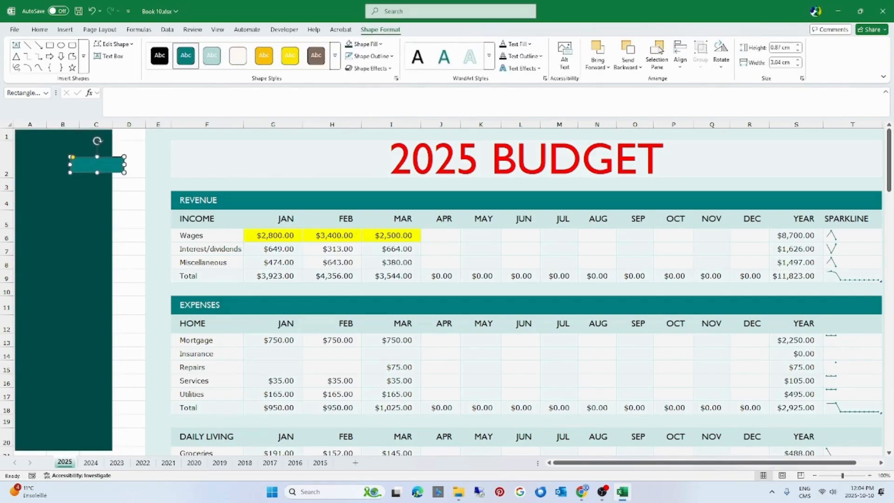
pyautogui.click(364, 44)
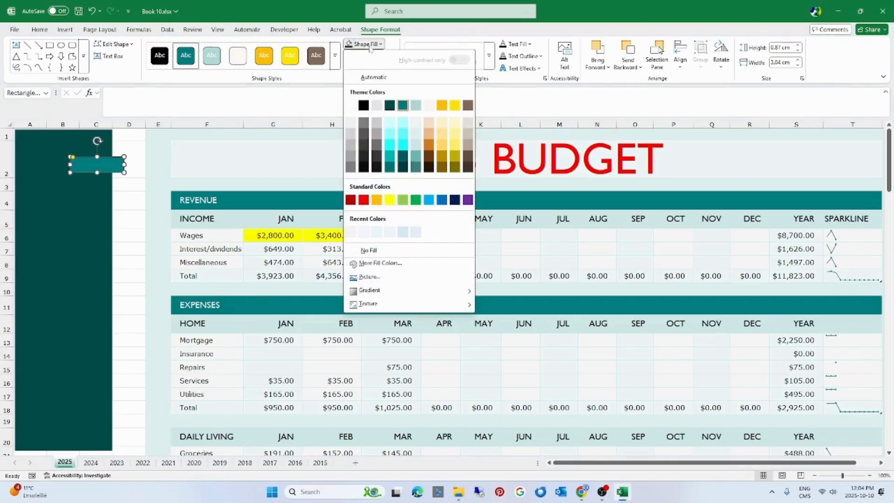
pyautogui.click(441, 105)
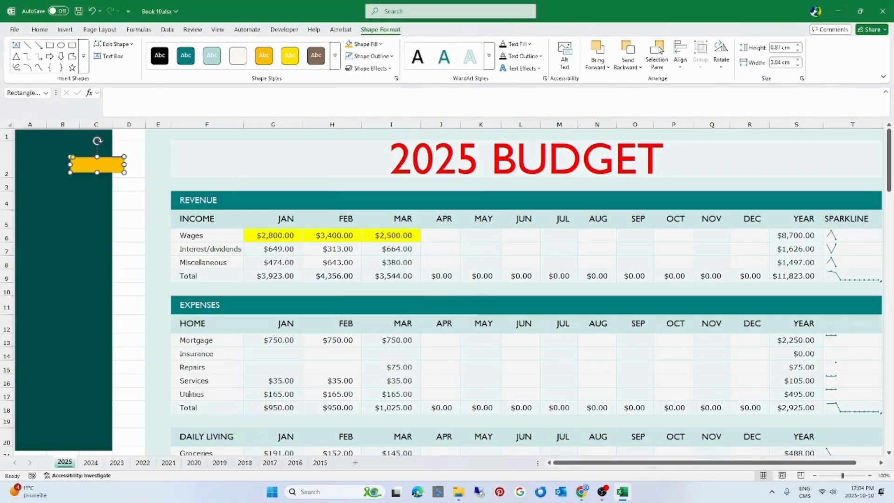
# Apply the second preset shape effect and a light blue outline to the gold rounded rectangle
pyautogui.click(392, 71)
pyautogui.moveTo(382, 96)
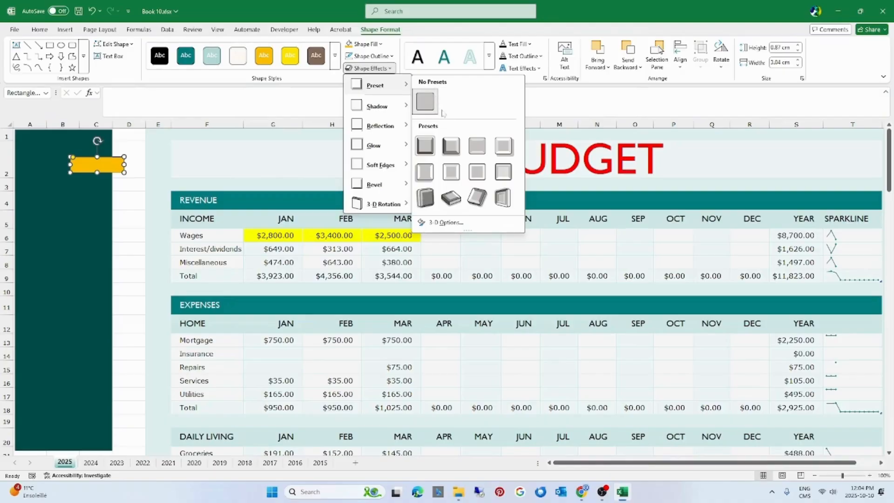
pyautogui.click(451, 148)
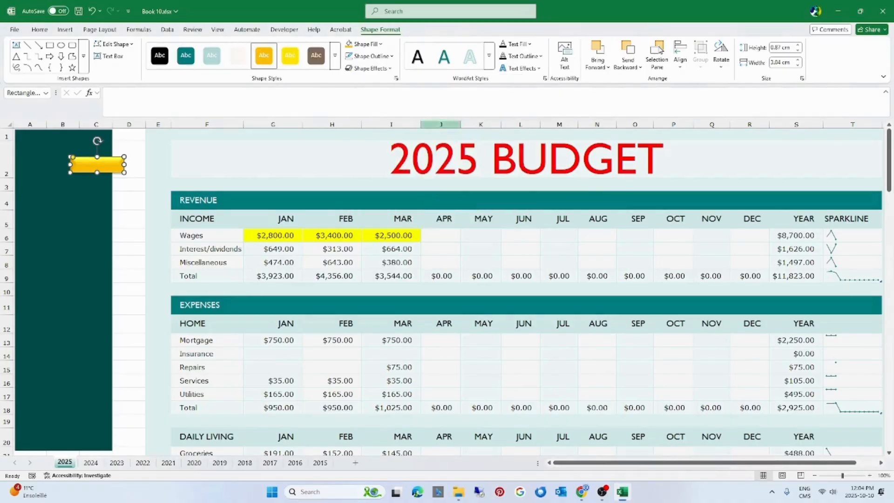
pyautogui.click(392, 56)
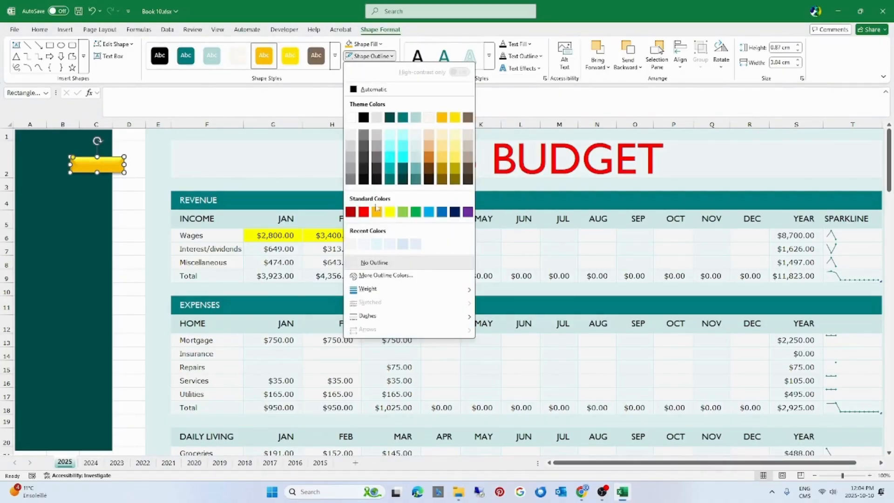
pyautogui.click(427, 212)
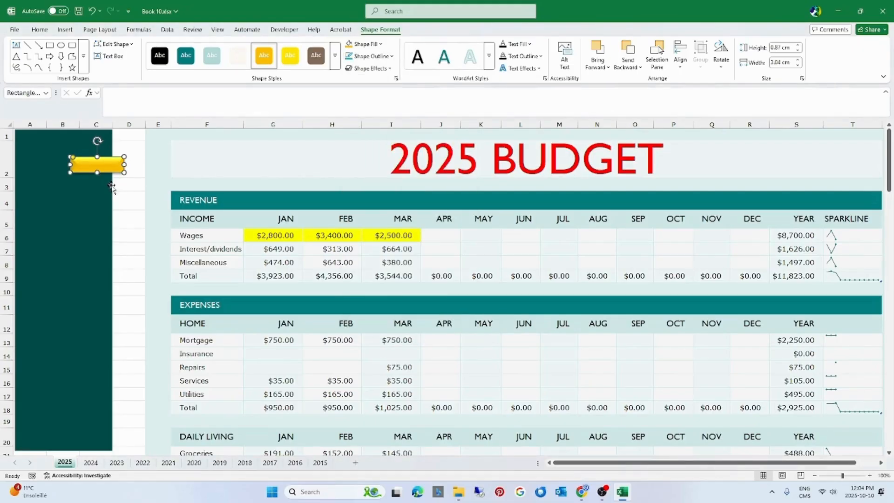
# Label the gold button 2025 and duplicate it down the sidebar for the remaining years
pyautogui.click(92, 166)
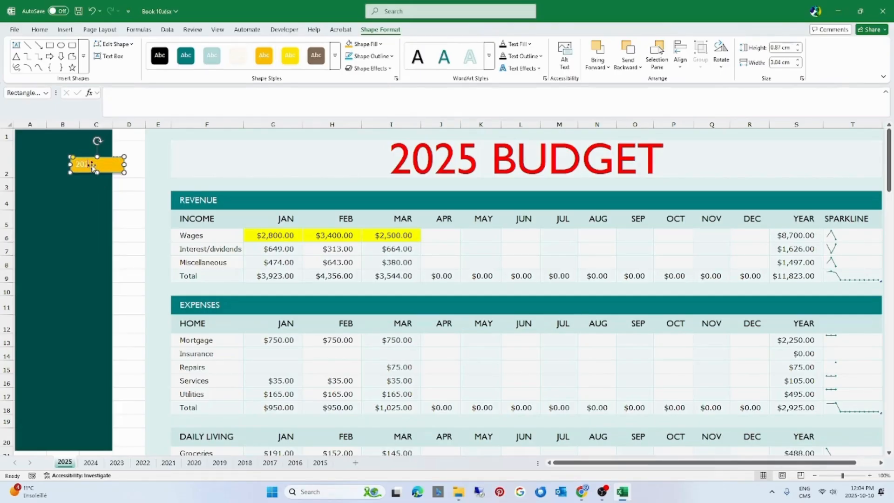
pyautogui.click(99, 187)
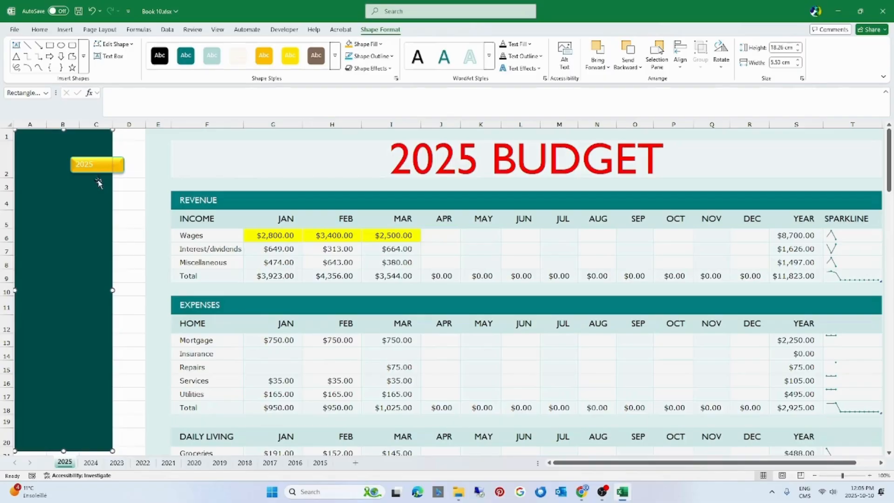
pyautogui.click(95, 166)
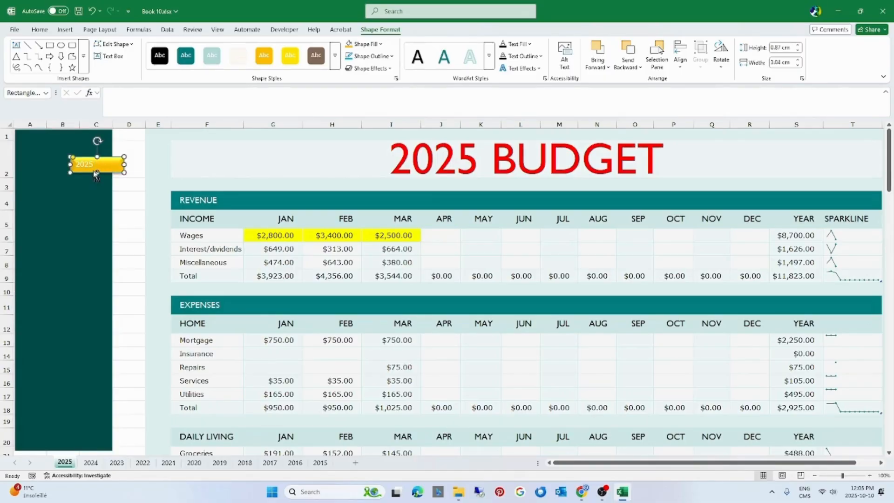
pyautogui.moveTo(96, 174); pyautogui.dragTo(92, 300)
pyautogui.moveTo(91, 301); pyautogui.dragTo(88, 330)
pyautogui.moveTo(86, 333); pyautogui.dragTo(85, 360)
pyautogui.moveTo(85, 360); pyautogui.dragTo(83, 418)
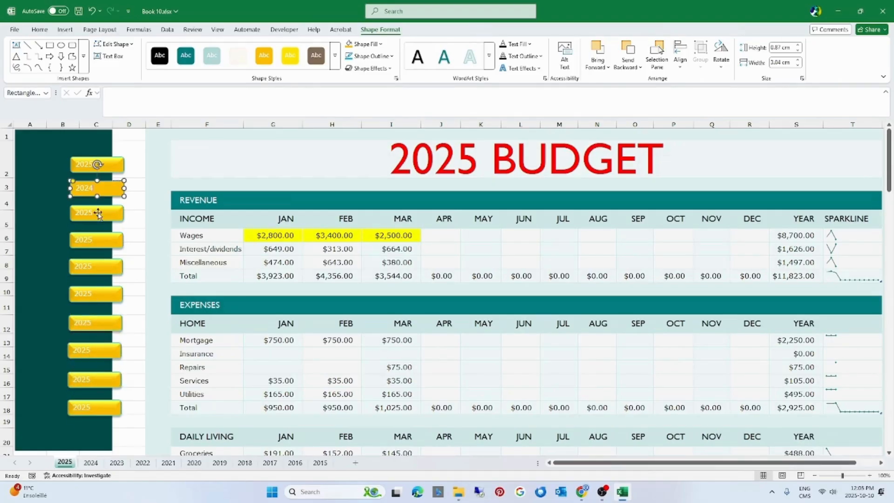
# Relabel the copied buttons in descending order down to 2015
pyautogui.click(98, 214)
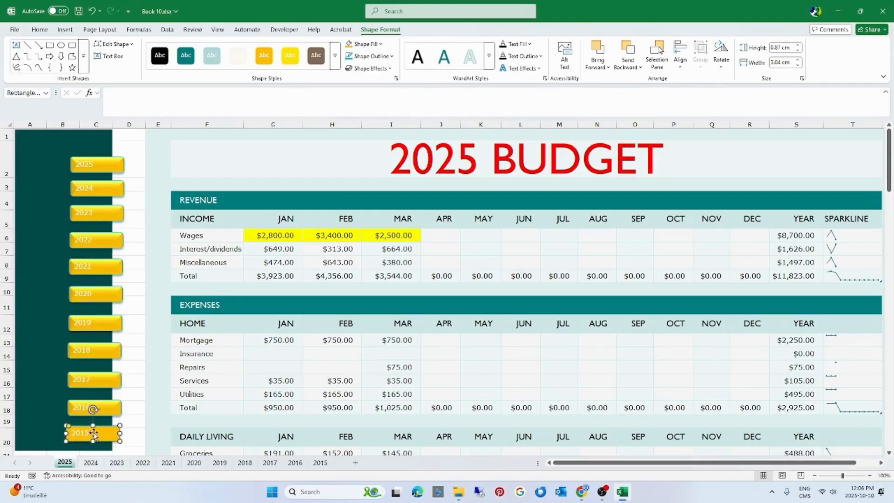
pyautogui.click(148, 293)
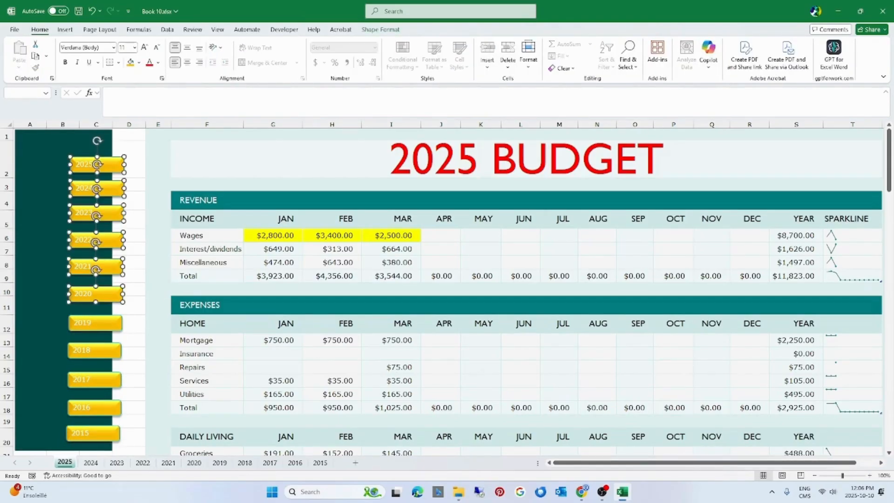
# Select all the year buttons from 2025 to 2015 and align them to the left
pyautogui.keyDown('ctrl'); pyautogui.click(82, 322); pyautogui.keyUp('ctrl')
pyautogui.keyDown('ctrl'); pyautogui.click(81, 350); pyautogui.keyUp('ctrl')
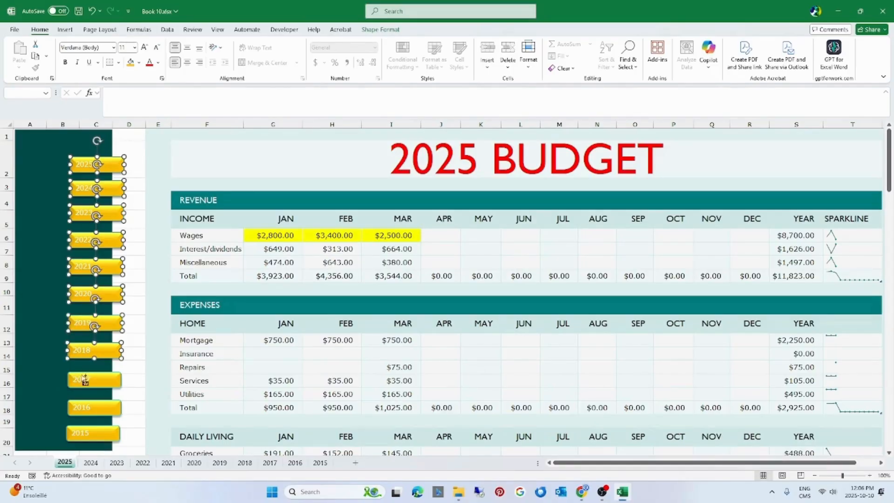
pyautogui.keyDown('ctrl'); pyautogui.click(82, 380); pyautogui.keyUp('ctrl')
pyautogui.keyDown('ctrl'); pyautogui.click(82, 408); pyautogui.keyUp('ctrl')
pyautogui.keyDown('ctrl'); pyautogui.click(78, 430); pyautogui.keyUp('ctrl')
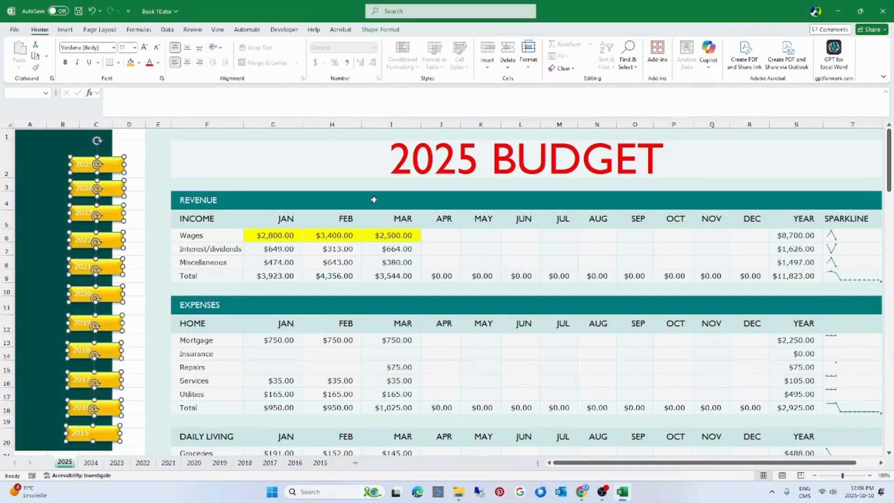
pyautogui.click(381, 30)
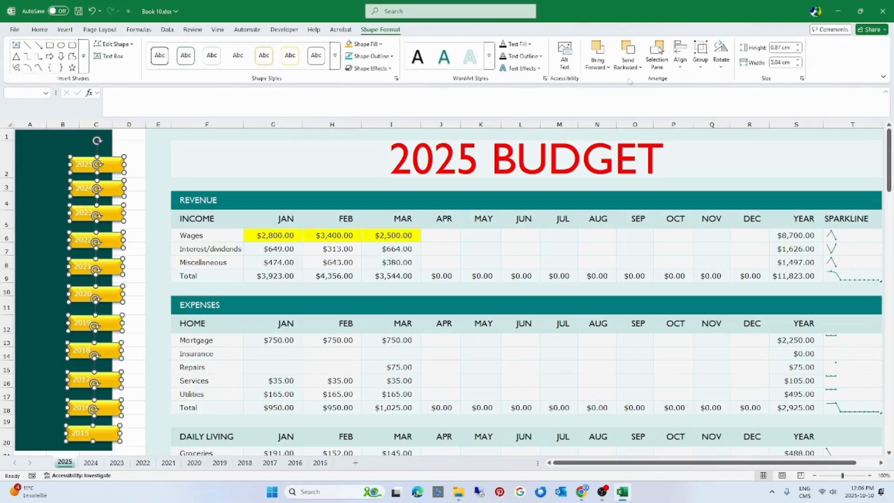
pyautogui.click(680, 59)
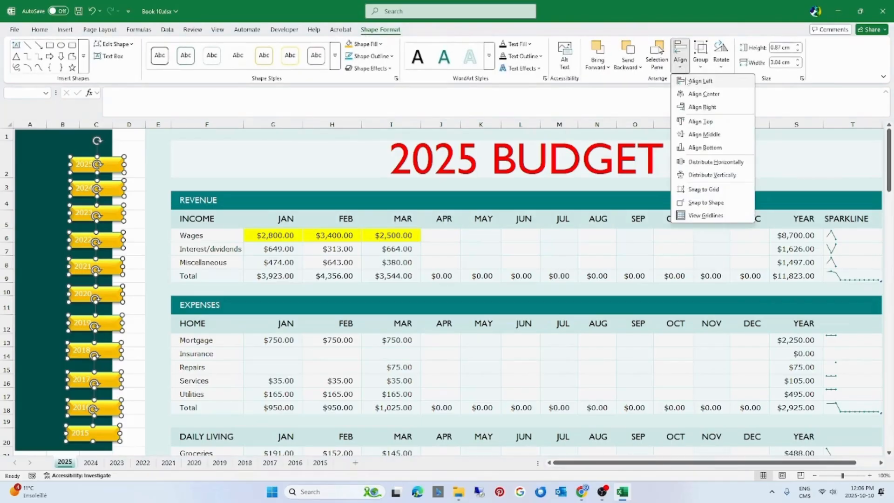
pyautogui.click(688, 81)
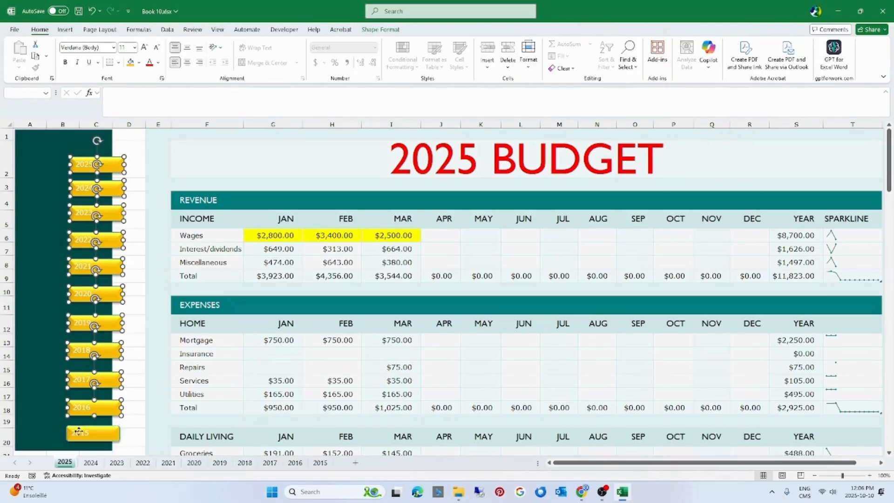
pyautogui.click(367, 32)
pyautogui.click(684, 65)
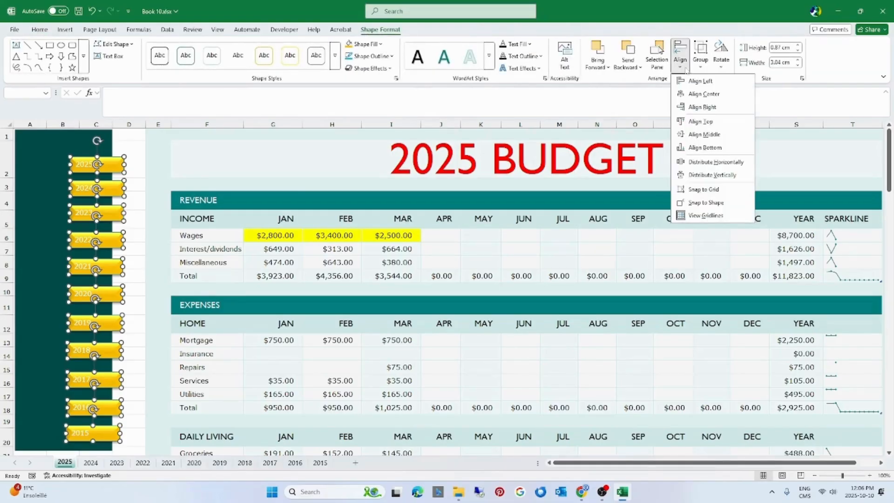
pyautogui.click(701, 81)
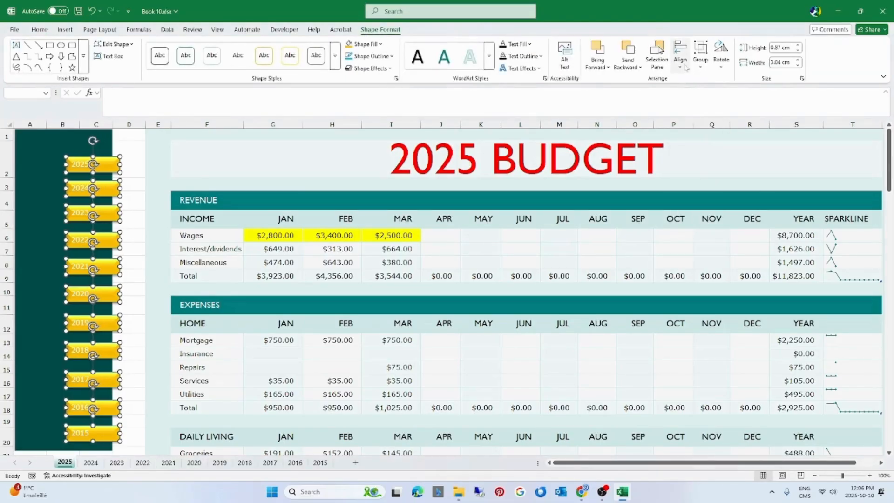
# Distribute the selected year buttons vertically so they are evenly spaced down the sidebar, and deselect them
pyautogui.click(683, 65)
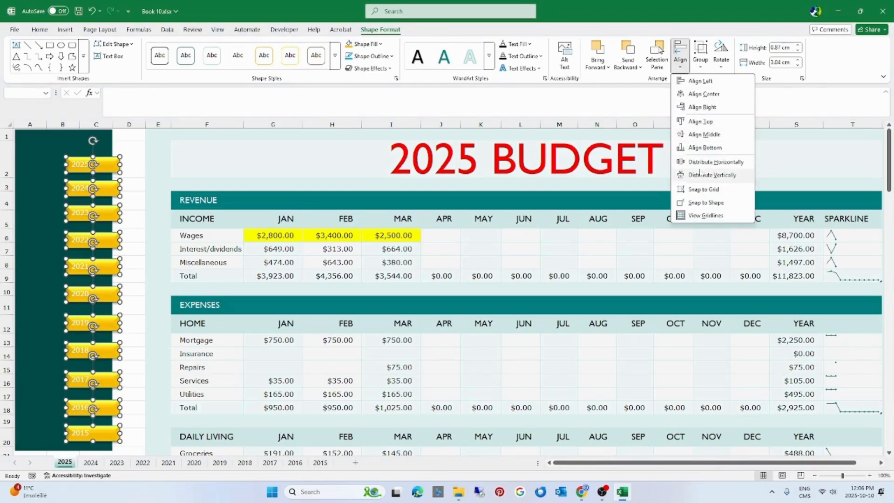
pyautogui.click(700, 175)
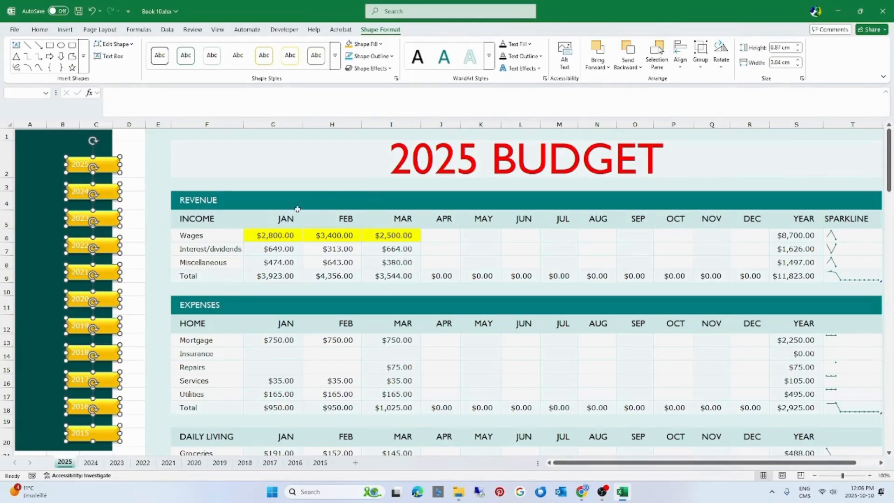
pyautogui.click(272, 249)
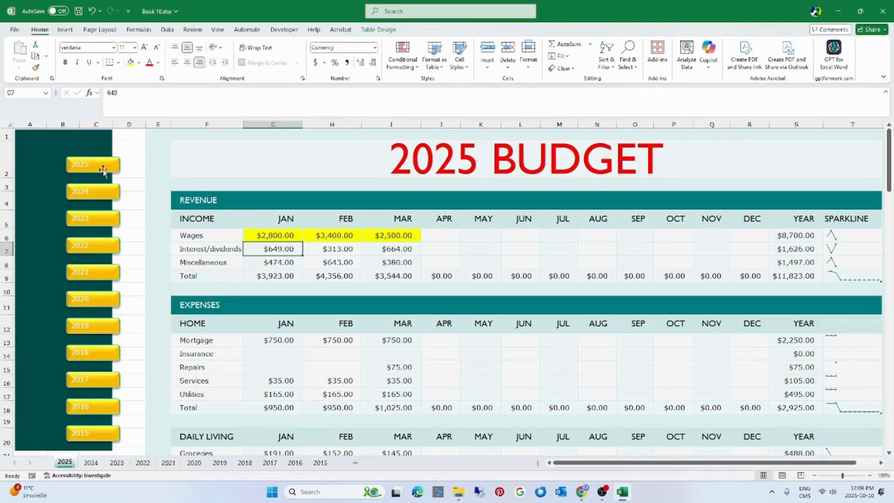
# Hyperlink the 2025 and 2024 buttons to cell A1 of their matching year sheets in this workbook
pyautogui.click(103, 170)
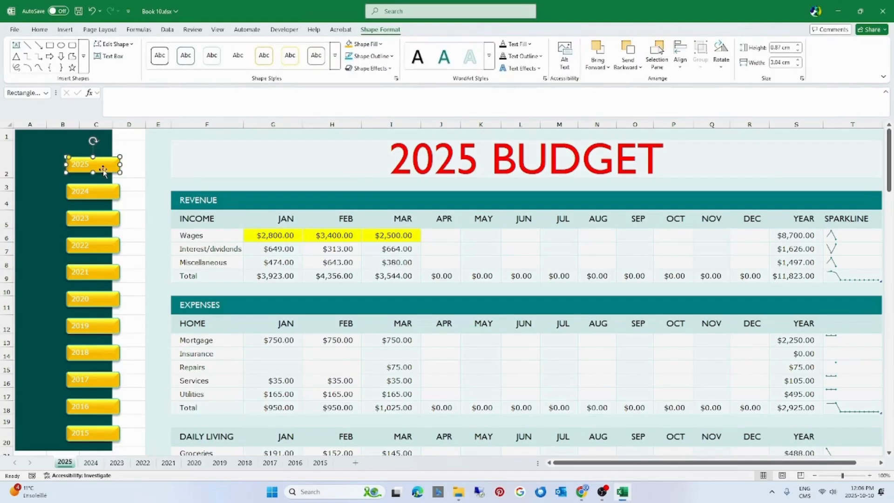
pyautogui.hotkey('ctrl', 'k')
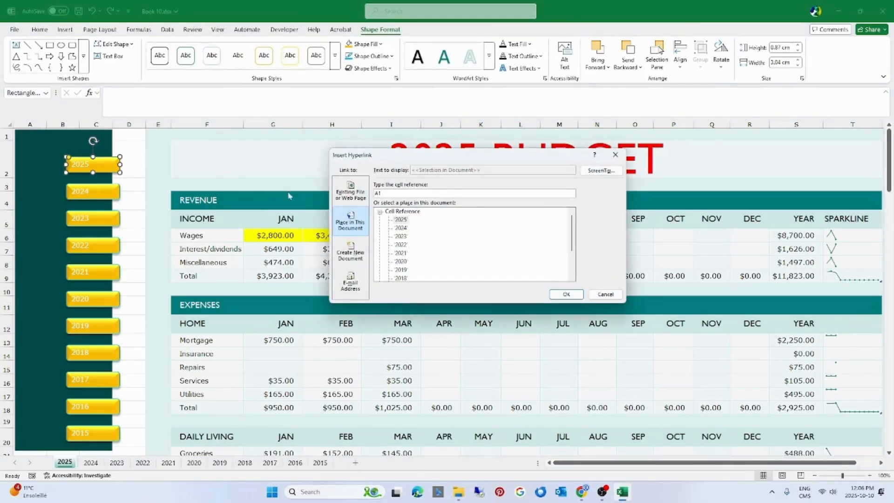
pyautogui.click(400, 220)
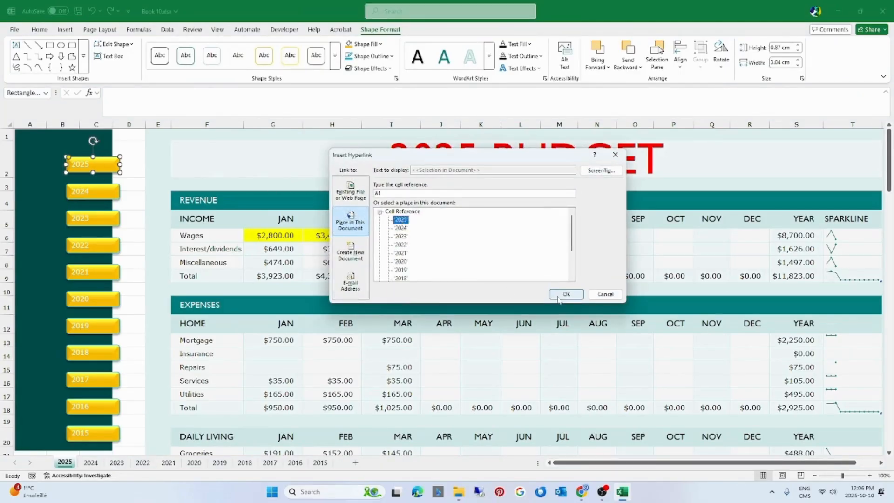
pyautogui.click(566, 294)
pyautogui.click(94, 193)
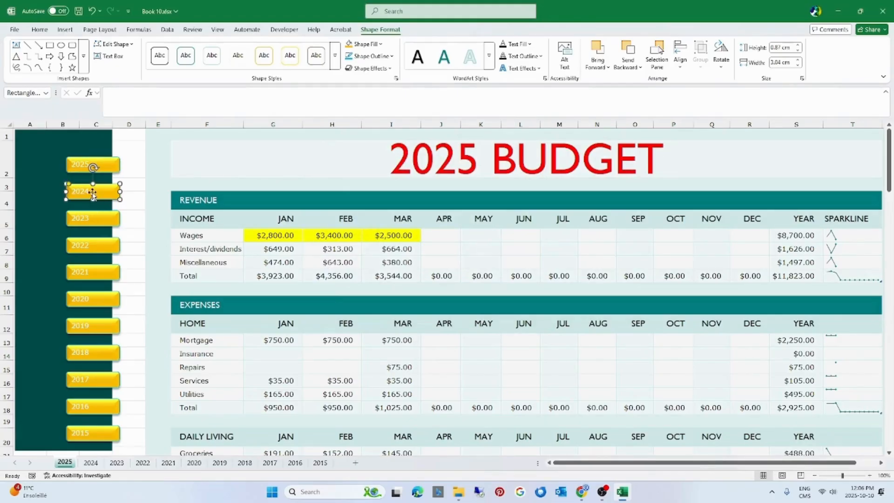
pyautogui.hotkey('ctrl', 'k')
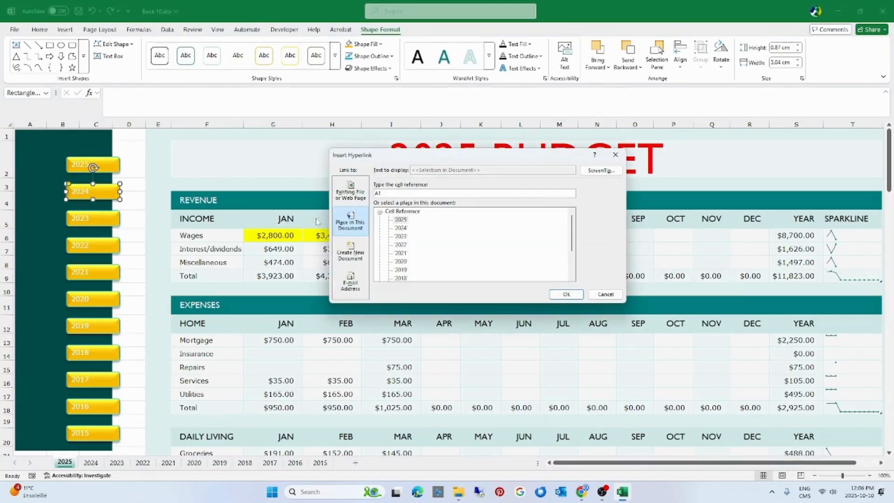
pyautogui.click(401, 228)
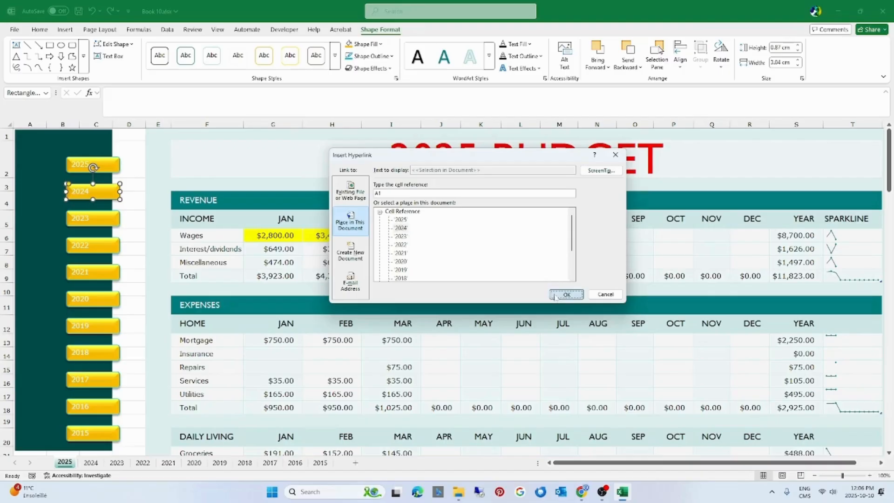
pyautogui.click(566, 294)
# Hyperlink the 2023 and 2022 buttons to cell A1 of the 2023 and 2022 sheets
pyautogui.click(105, 226)
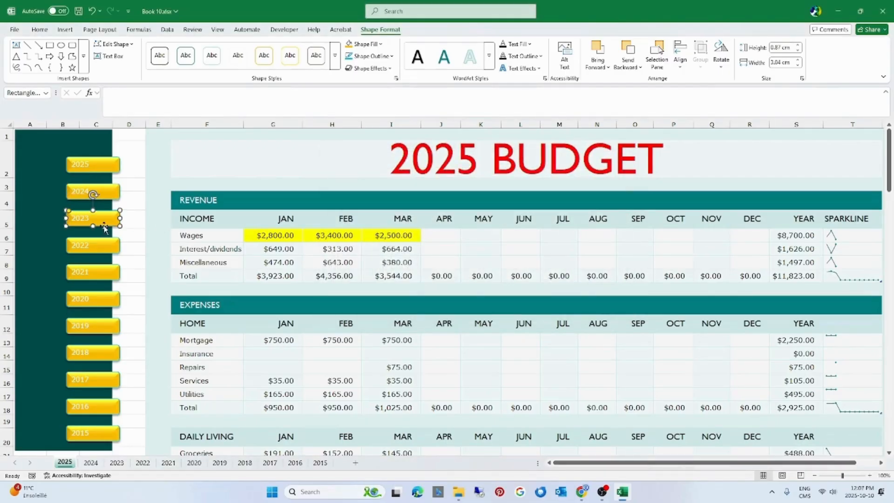
pyautogui.hotkey('ctrl', 'k')
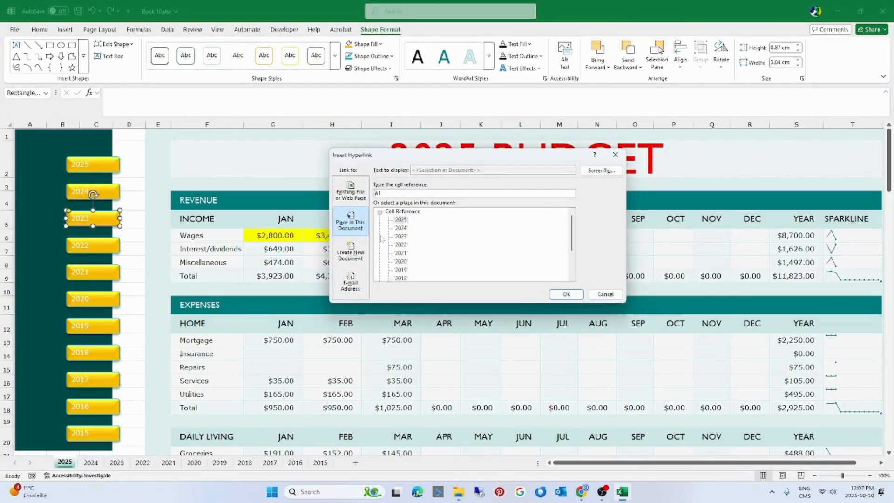
pyautogui.click(399, 236)
pyautogui.click(566, 294)
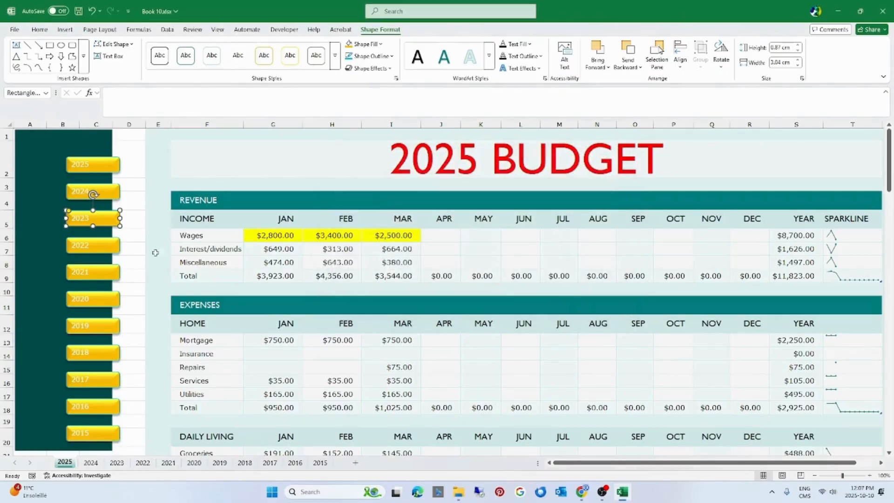
pyautogui.click(93, 245)
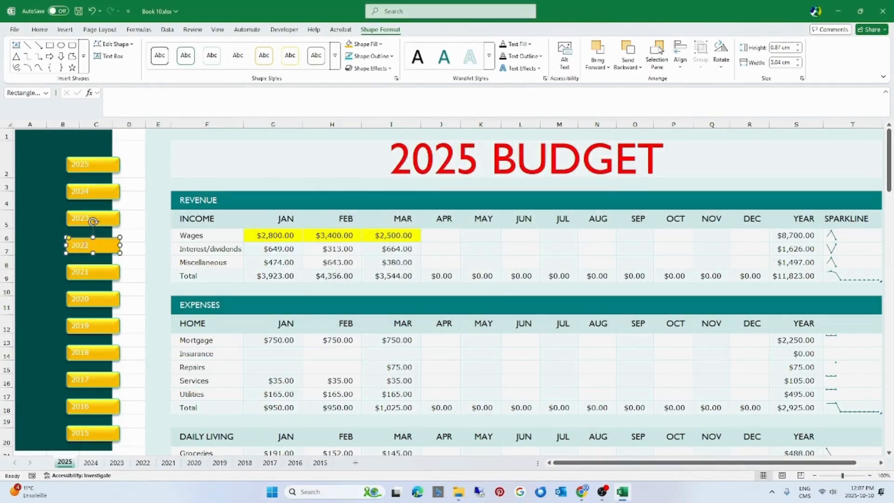
pyautogui.hotkey('ctrl', 'k')
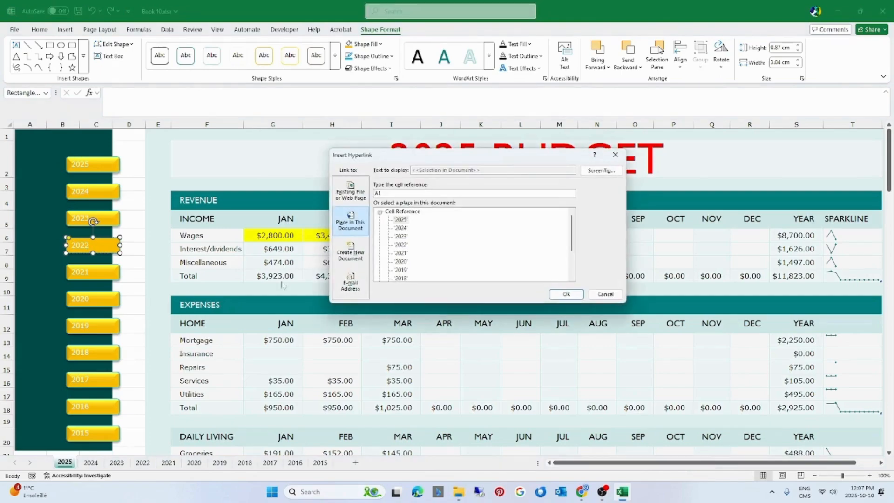
pyautogui.click(401, 244)
pyautogui.click(564, 294)
# Hyperlink the 2021 and 2020 buttons to cell A1 of the 2021 and 2020 sheets
pyautogui.click(116, 275)
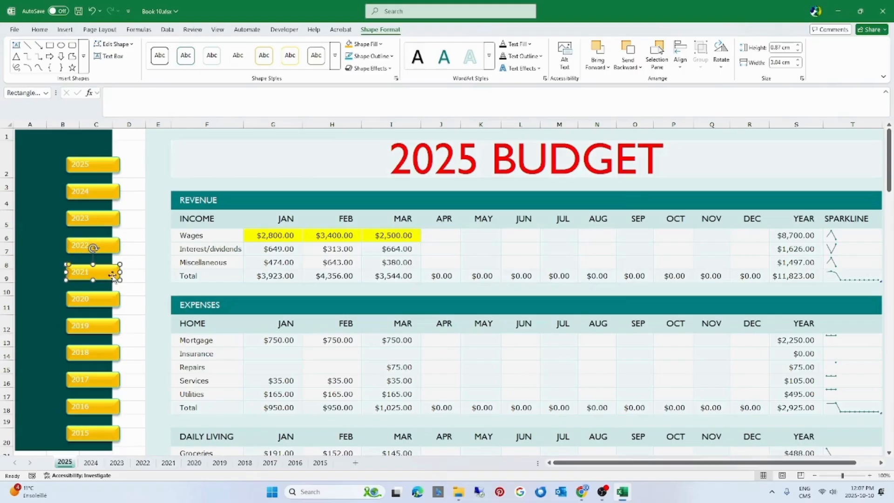
pyautogui.hotkey('ctrl', 'k')
pyautogui.click(401, 253)
pyautogui.click(565, 294)
pyautogui.click(117, 299)
pyautogui.hotkey('ctrl', 'k')
pyautogui.click(402, 261)
pyautogui.click(566, 295)
# Hyperlink the 2019 and 2018 buttons to cell A1 of the 2019 and 2018 sheets
pyautogui.click(95, 328)
pyautogui.hotkey('ctrl', 'k')
pyautogui.click(401, 270)
pyautogui.click(566, 295)
pyautogui.click(95, 355)
pyautogui.hotkey('ctrl', 'k')
pyautogui.click(401, 278)
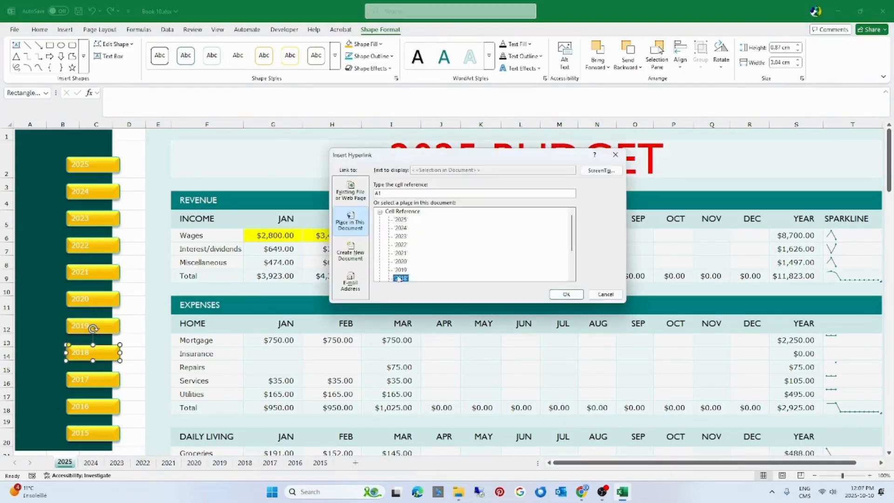
pyautogui.click(566, 294)
# Hyperlink the remaining 2017, 2016 and 2015 buttons to cell A1 of their matching year sheets
pyautogui.hotkey('ctrl', 'k')
pyautogui.click(402, 253)
pyautogui.click(566, 294)
pyautogui.click(93, 433)
pyautogui.hotkey('ctrl', 'k')
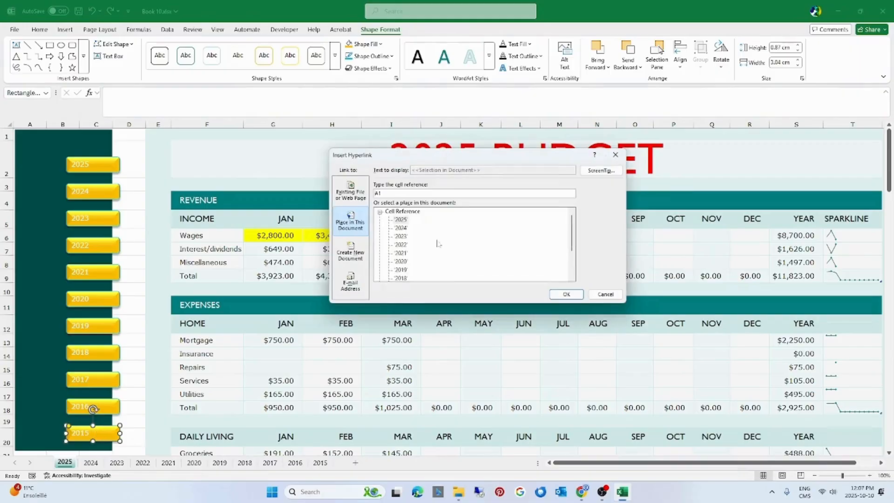
pyautogui.click(401, 261)
pyautogui.click(566, 295)
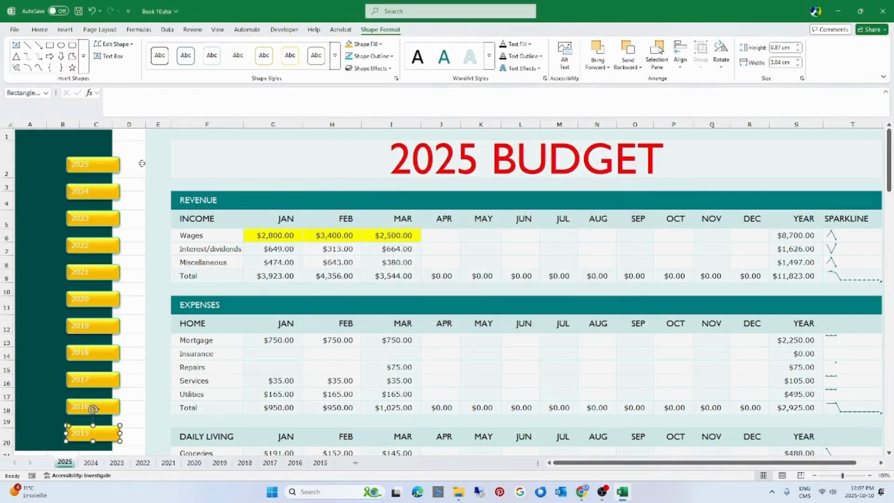
# Turn off the gridlines on the 2025 sheet
pyautogui.click(218, 30)
pyautogui.click(269, 57)
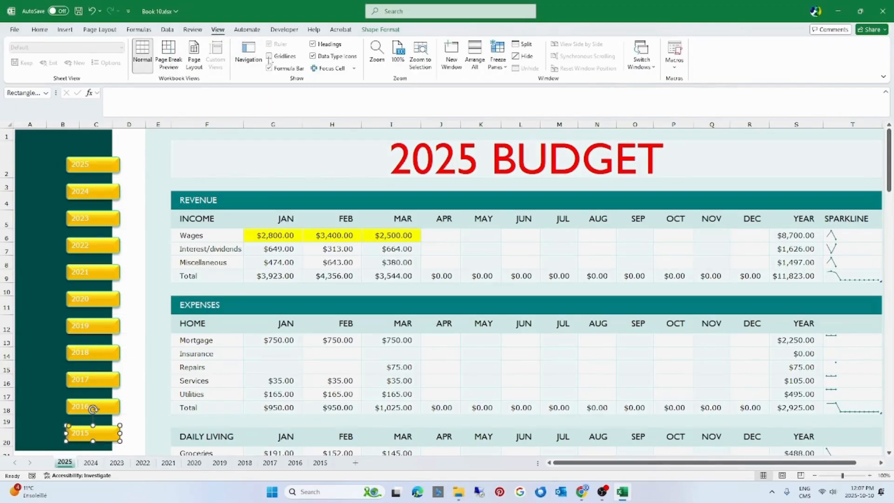
pyautogui.moveTo(191, 235); pyautogui.dragTo(200, 262)
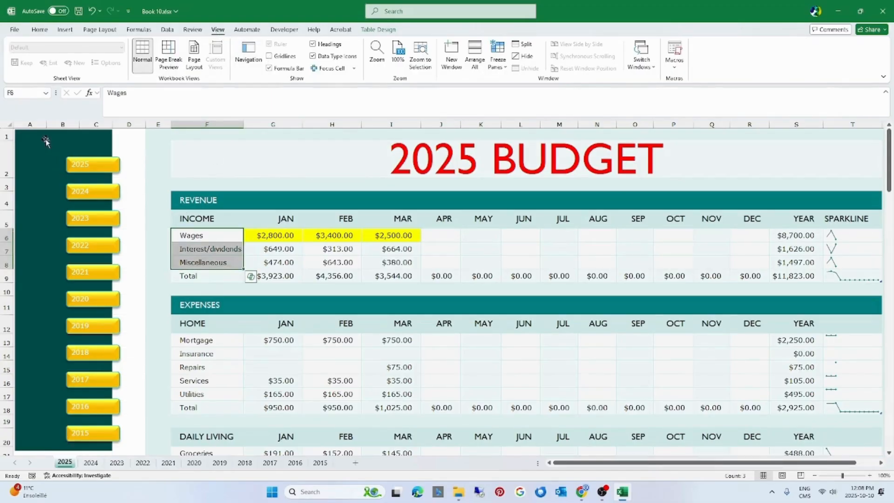
# Copy the sidebar range in columns A to D with its buttons and paste it at cell A1 of the 2024 sheet
pyautogui.moveTo(139, 135)
pyautogui.mouseDown()
pyautogui.moveTo(40, 136)
pyautogui.moveTo(35, 446)
pyautogui.mouseUp()
pyautogui.hotkey('ctrl', 'c')
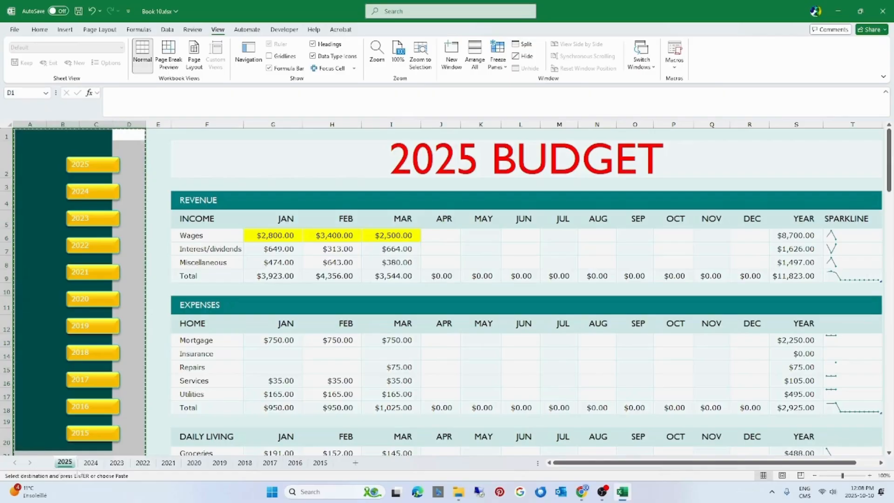
pyautogui.click(89, 462)
pyautogui.click(33, 140)
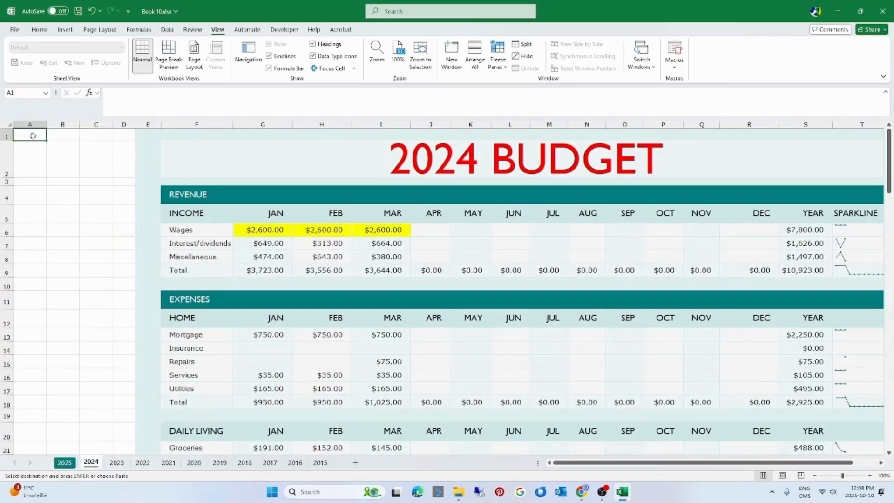
pyautogui.hotkey('ctrl', 'v')
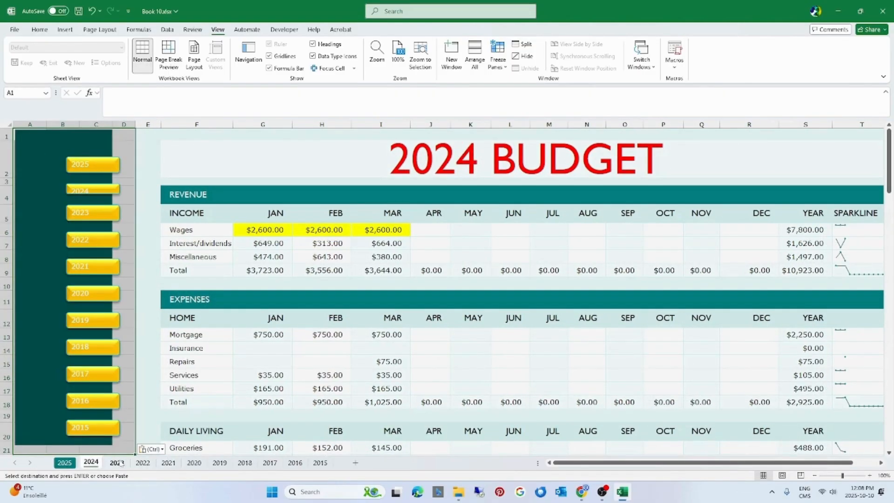
# Paste the copied sidebar at cell A1 of the 2023 and 2022 sheets
pyautogui.click(117, 461)
pyautogui.click(39, 137)
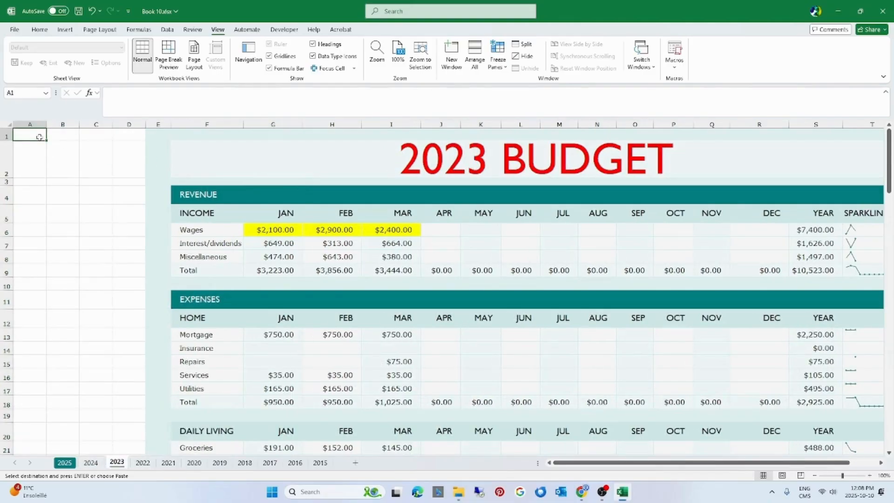
pyautogui.hotkey('ctrl', 'v')
pyautogui.click(136, 462)
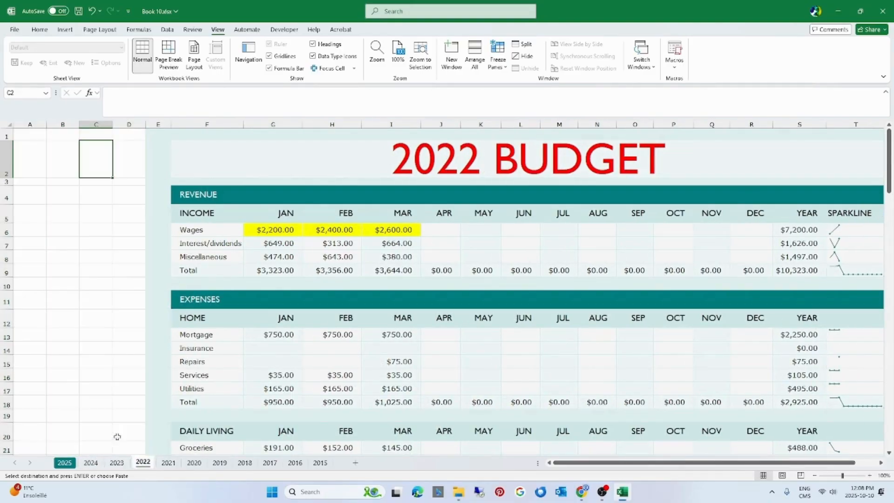
pyautogui.click(29, 135)
pyautogui.hotkey('ctrl', 'v')
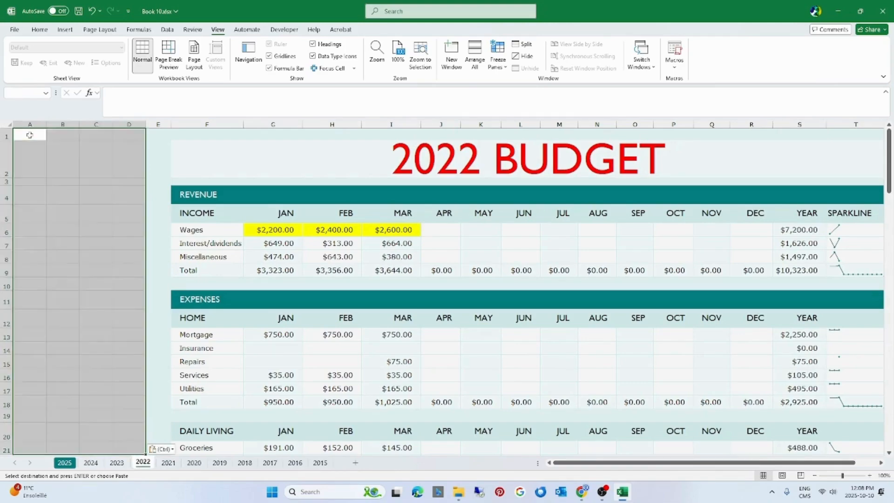
# Paste the copied sidebar at cell A1 of the 2021 and 2020 sheets
pyautogui.hotkey('ctrl', 'pagedown')
pyautogui.click(31, 136)
pyautogui.hotkey('ctrl', 'v')
pyautogui.hotkey('ctrl', 'pagedown')
pyautogui.click(31, 136)
pyautogui.hotkey('ctrl', 'v')
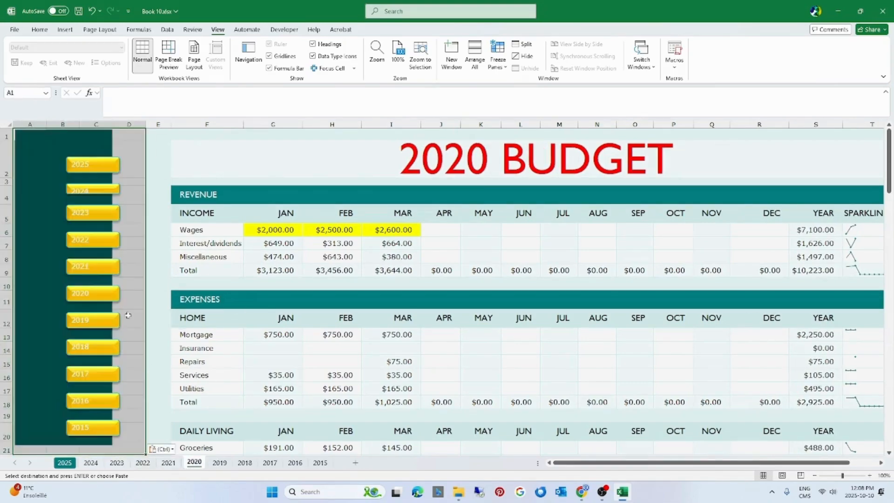
# Paste the copied sidebar at cell A1 of the 2019, 2018 and 2017 sheets
pyautogui.hotkey('ctrl', 'pagedown')
pyautogui.hotkey('ctrl', 'v')
pyautogui.hotkey('ctrl', 'pagedown')
pyautogui.click(33, 136)
pyautogui.hotkey('ctrl', 'v')
pyautogui.hotkey('ctrl', 'pagedown')
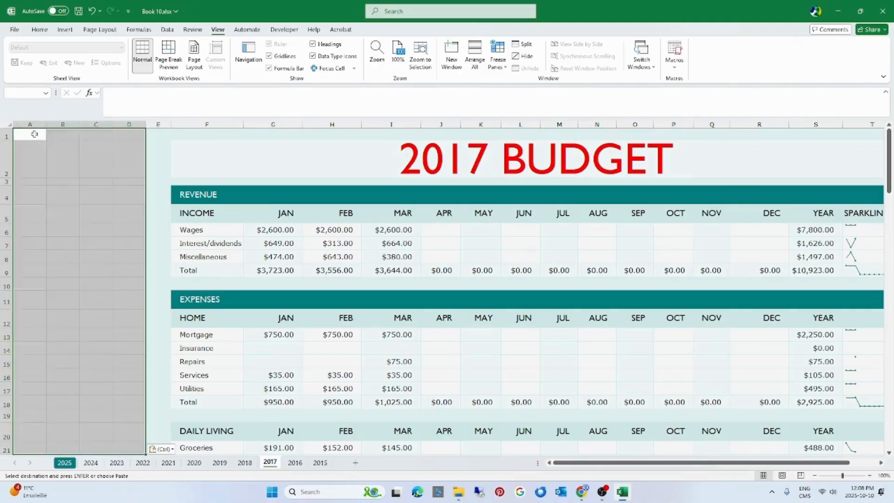
# Paste the copied sidebar at cell A1 of the 2016 and 2015 sheets
pyautogui.hotkey('ctrl', 'v')
pyautogui.hotkey('ctrl', 'pagedown')
pyautogui.hotkey('ctrl', 'v')
pyautogui.hotkey('ctrl', 'pagedown')
pyautogui.click(33, 136)
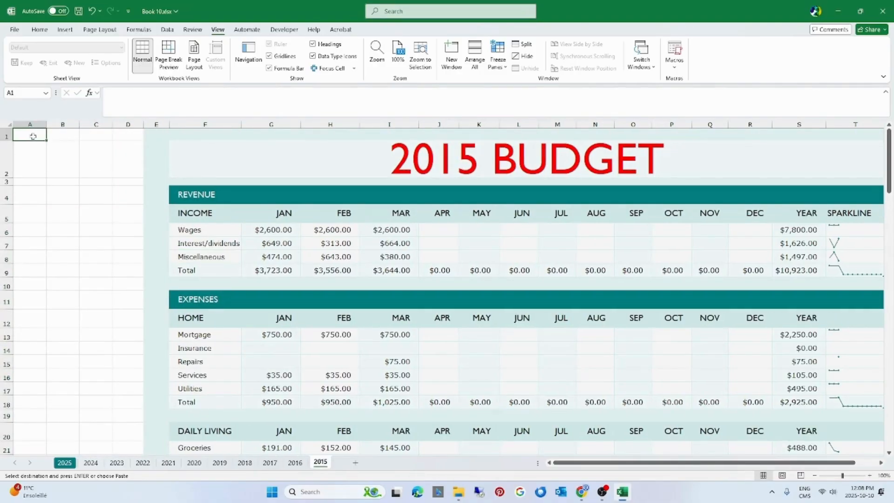
pyautogui.hotkey('ctrl', 'v')
pyautogui.click(265, 325)
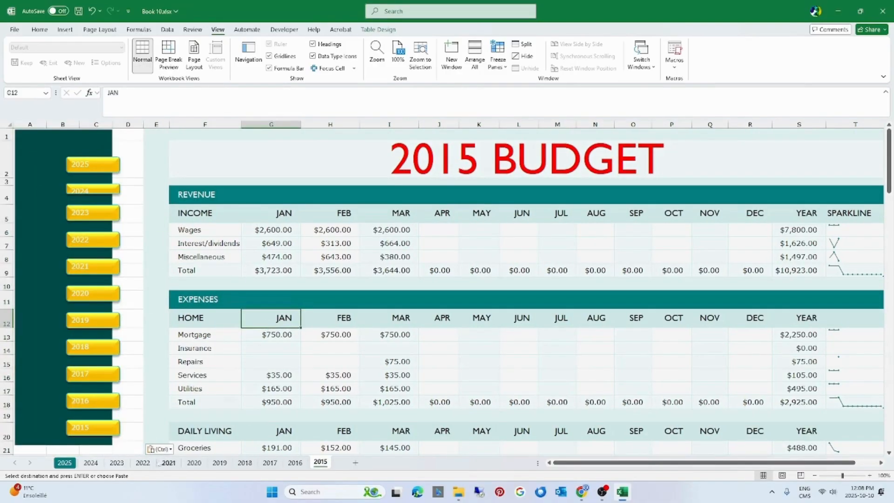
# Browse the yearly sheets through their sheet tabs, including 2019 and 2025 through 2021, to check the pasted sidebar on each
pyautogui.click(64, 462)
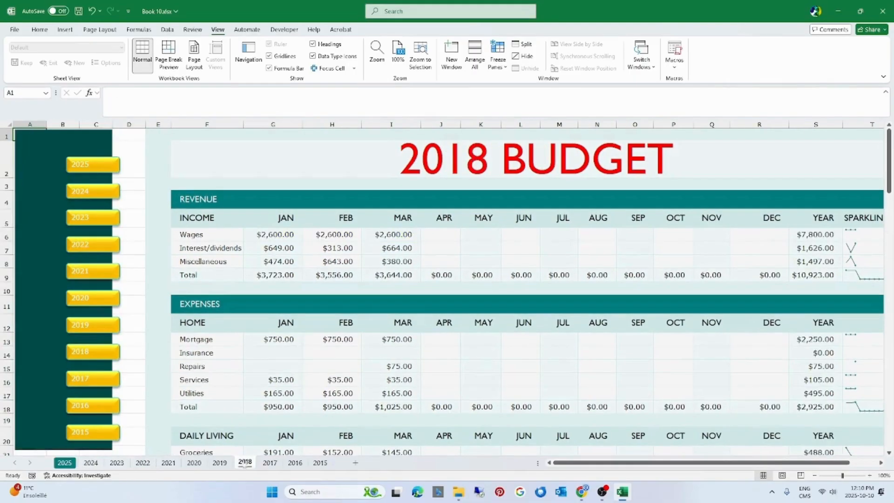
pyautogui.click(219, 462)
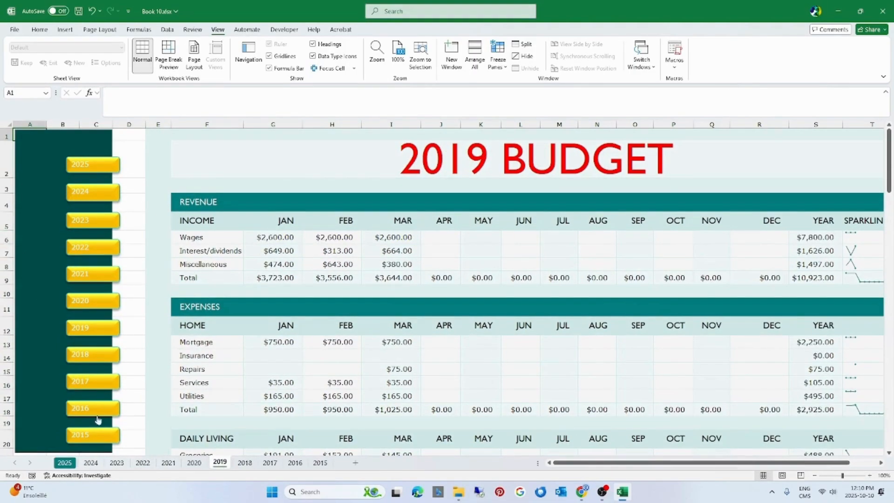
pyautogui.click(90, 462)
pyautogui.click(67, 462)
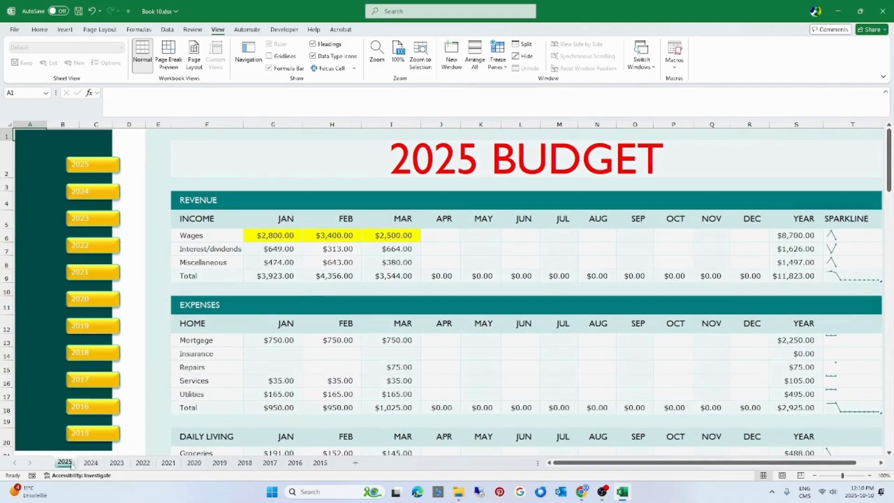
pyautogui.click(117, 463)
pyautogui.click(143, 463)
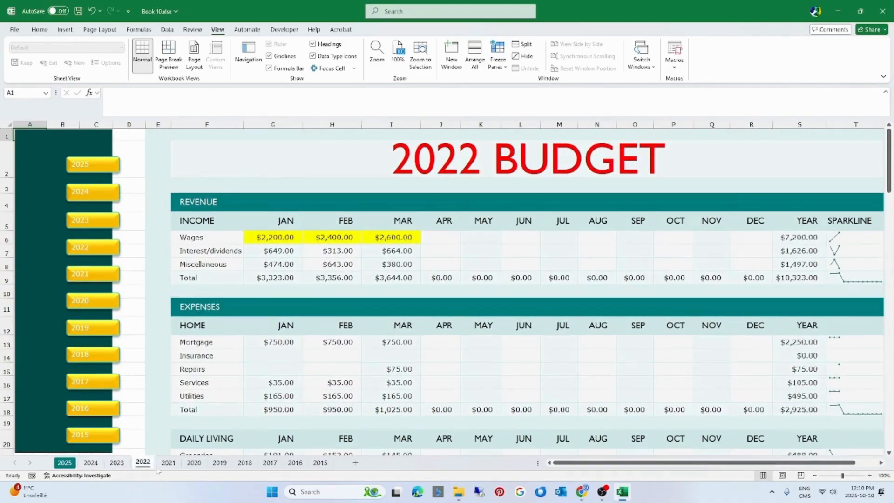
pyautogui.click(169, 467)
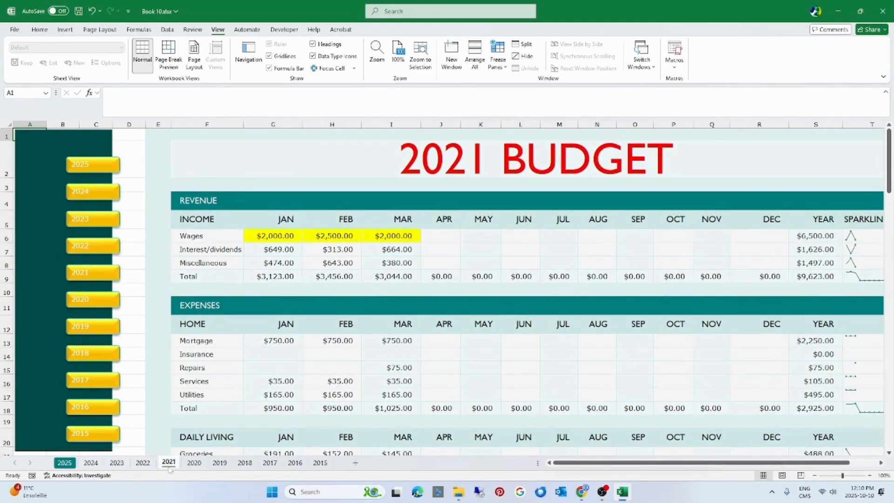
pyautogui.click(263, 166)
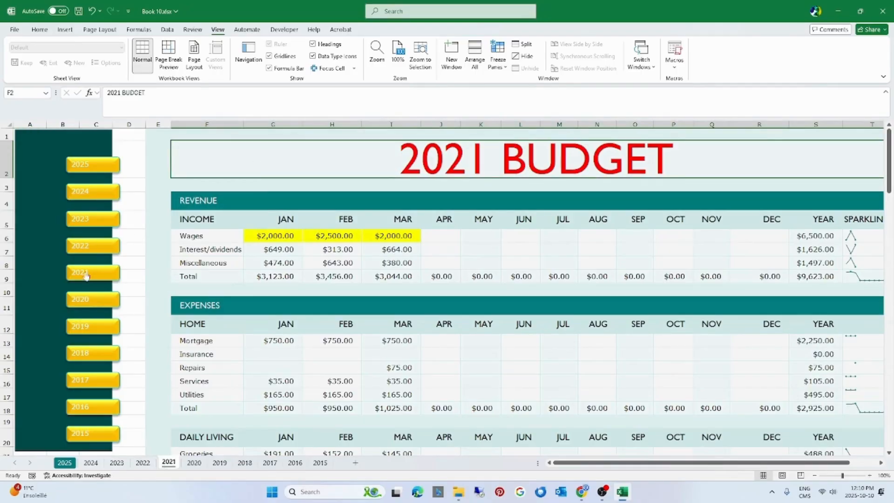
# Test the sidebar's year buttons by following the 2021, 2023, 2025, 2022 and 2021 links in turn
pyautogui.click(86, 273)
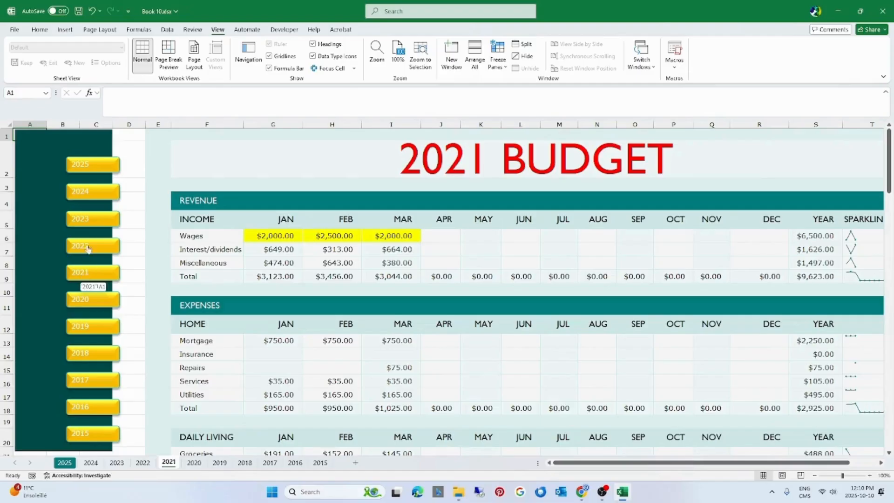
pyautogui.click(92, 225)
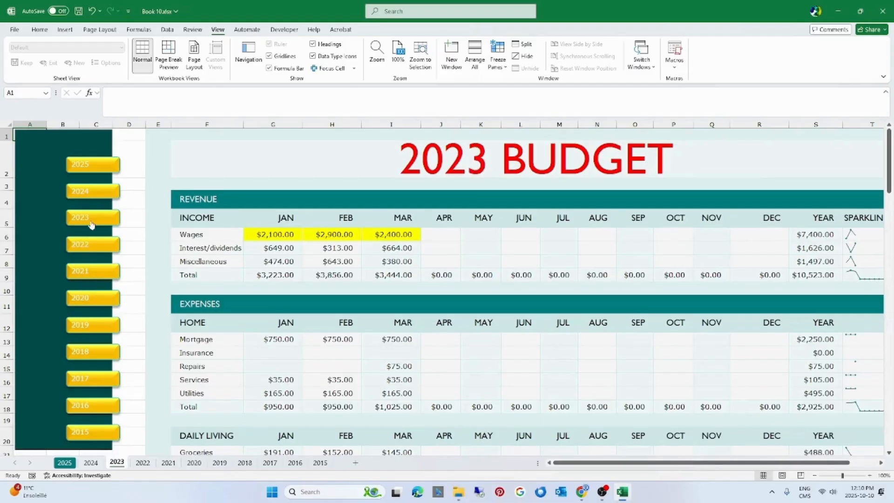
pyautogui.click(94, 168)
pyautogui.click(91, 244)
pyautogui.click(89, 281)
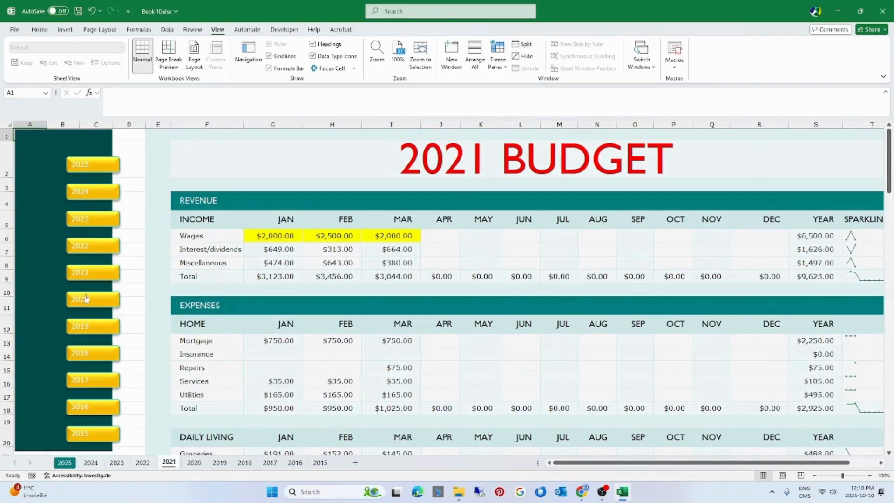
# Test the remaining sidebar links from 2020 down to 2015, including 2016, and return through 2018 to the 2023 sheet
pyautogui.click(87, 302)
pyautogui.click(86, 328)
pyautogui.click(84, 359)
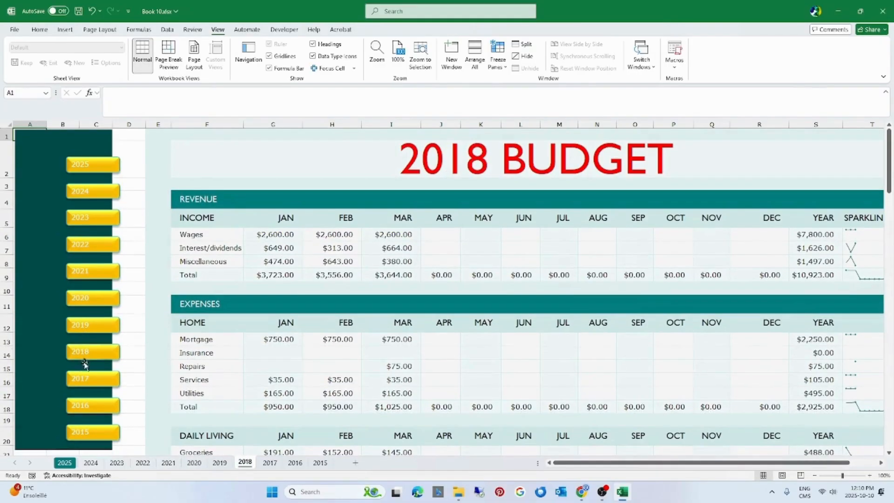
pyautogui.click(85, 380)
pyautogui.click(84, 434)
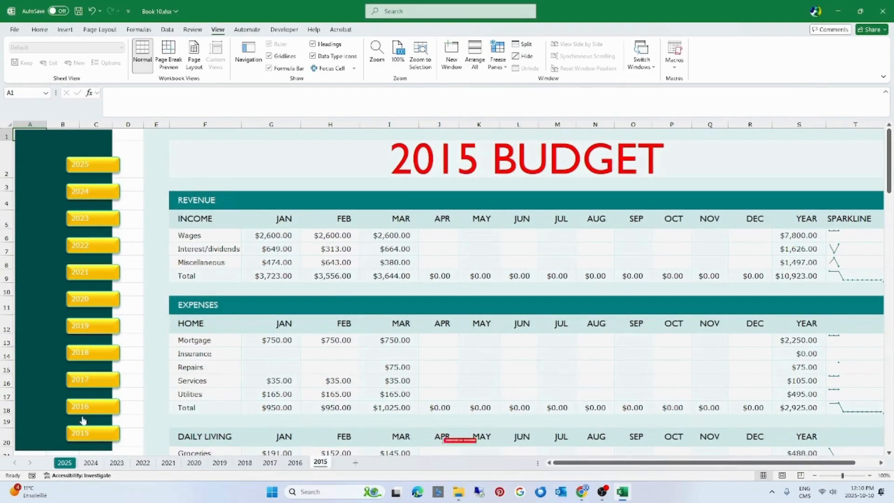
pyautogui.click(83, 408)
pyautogui.click(85, 354)
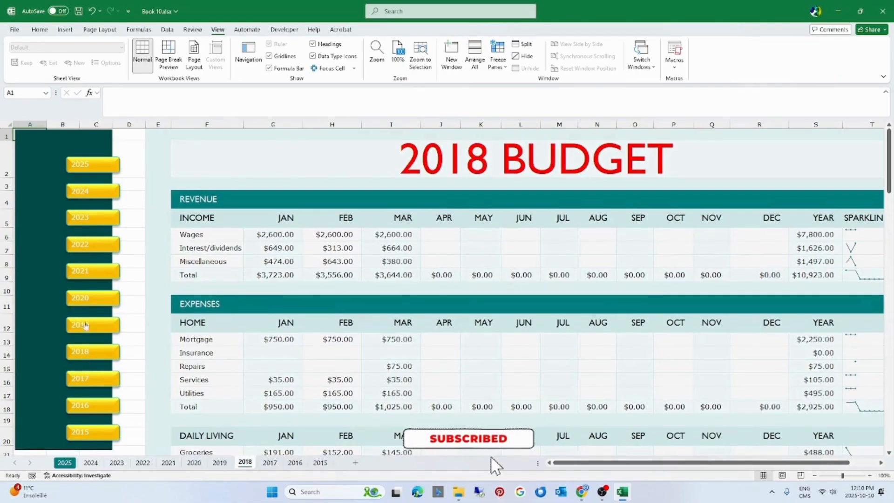
pyautogui.click(89, 218)
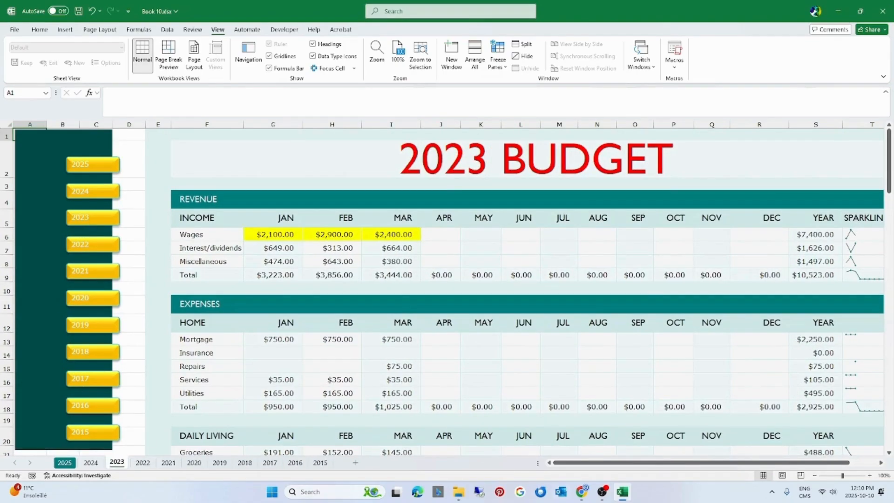